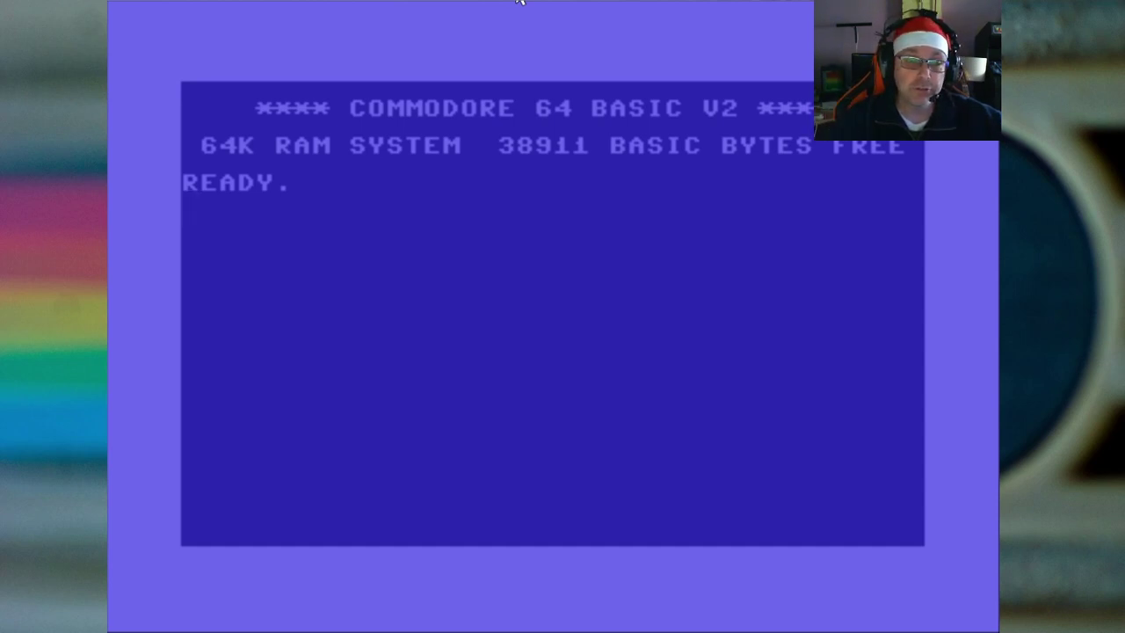
Step: Open the roms folder on Usb2 and bring up the actions for u64kernal.bin
key(F2)
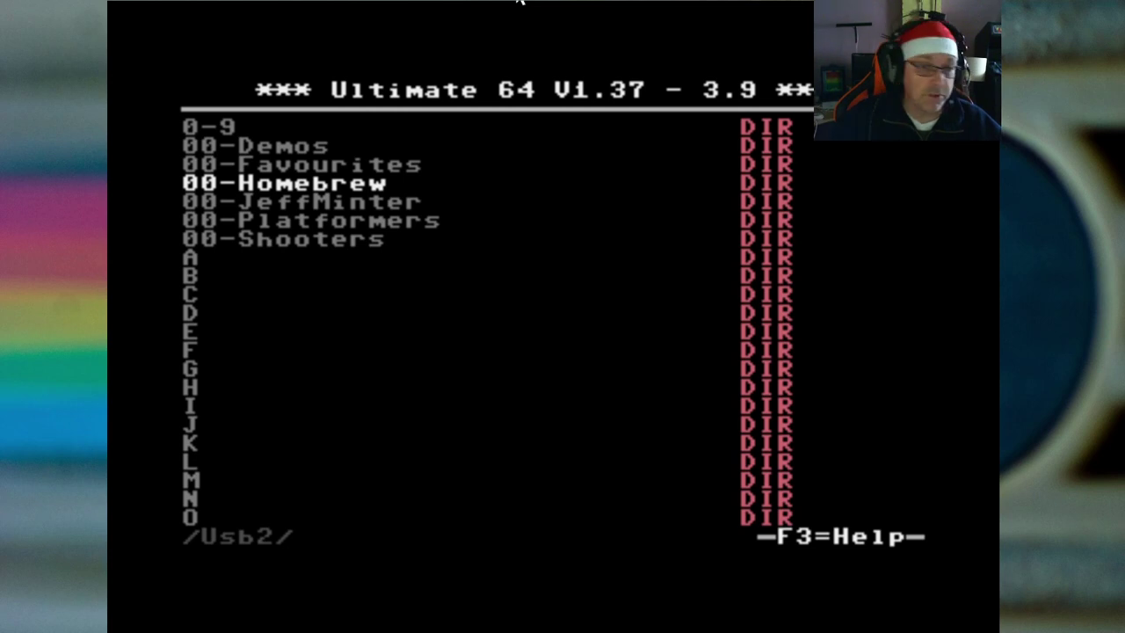
key(Down)
key(Down)
key(Down)
key(Down)
key(Down)
key(Down)
key(Down)
key(Down)
key(Down)
key(Down)
key(Down)
key(Down)
key(Down)
key(Down)
key(Down)
key(Down)
key(Down)
key(Down)
key(Down)
key(Down)
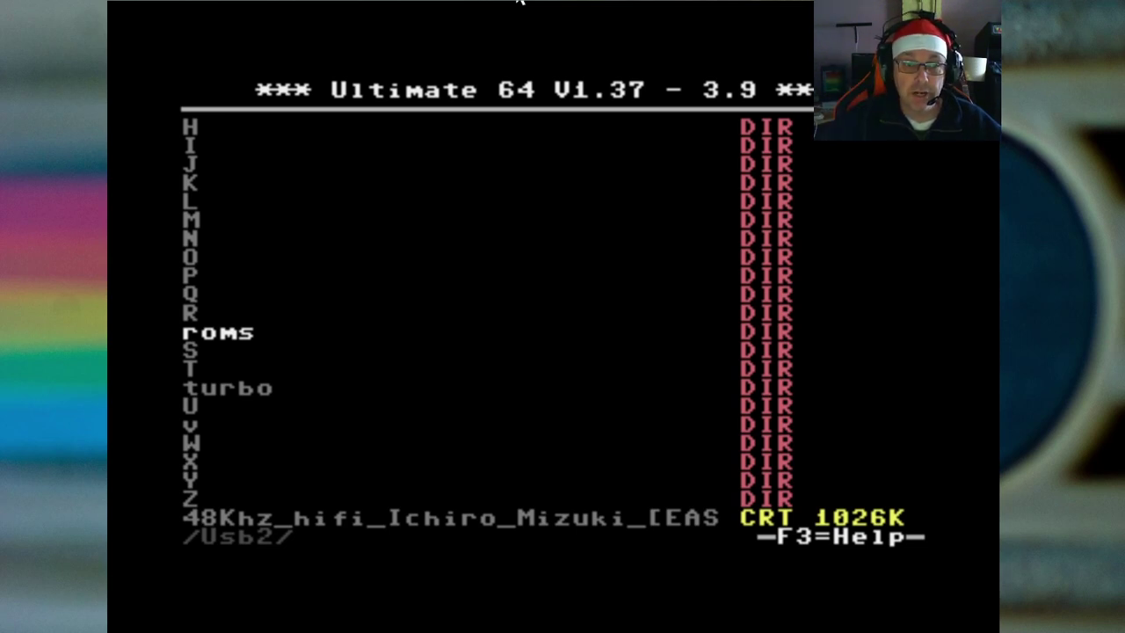
key(Return)
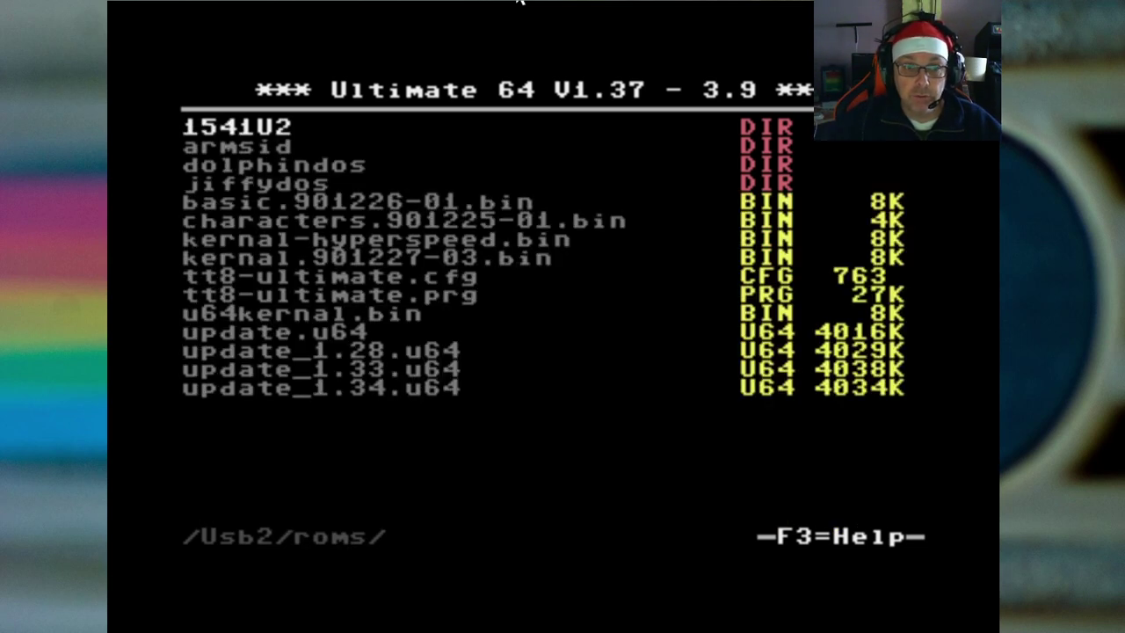
key(Down)
key(Down)
key(Down)
key(Down)
key(Down)
key(Down)
key(Down)
key(Down)
key(Down)
key(Down)
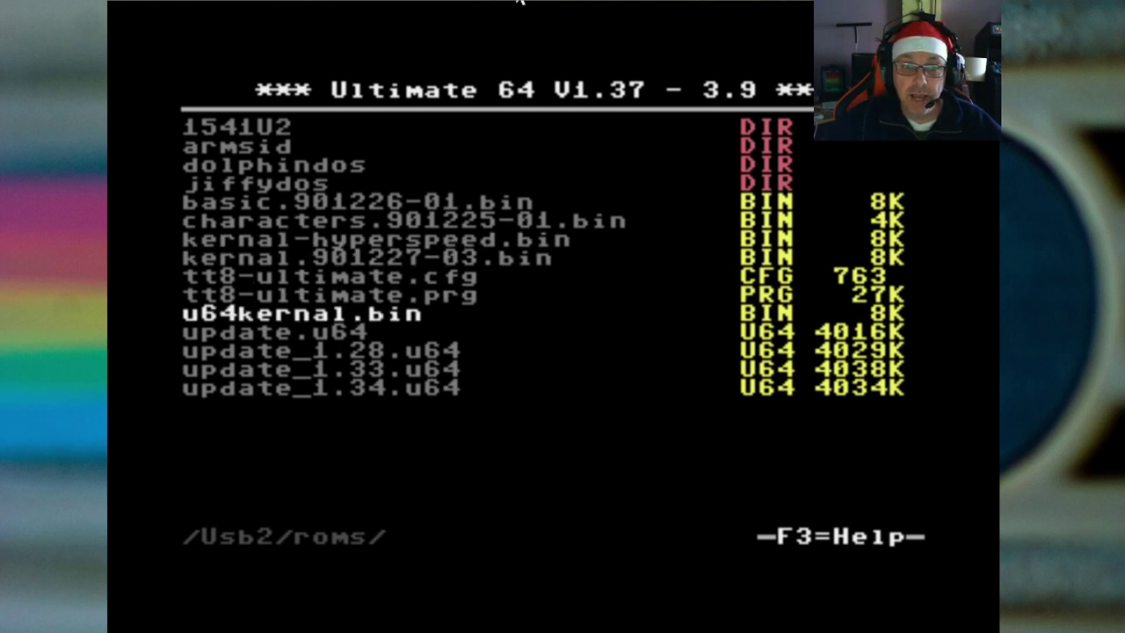
key(Return)
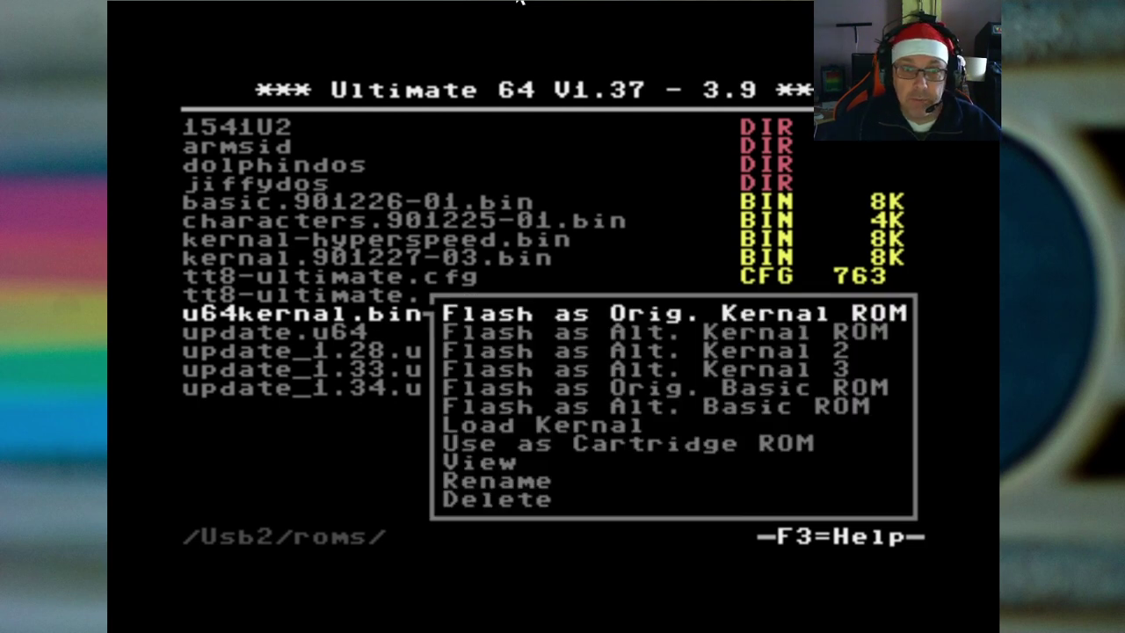
Step: Flash u64kernal.bin as the Alt. Kernal ROM, dismiss the notice, and return to /Usb2/
key(Down)
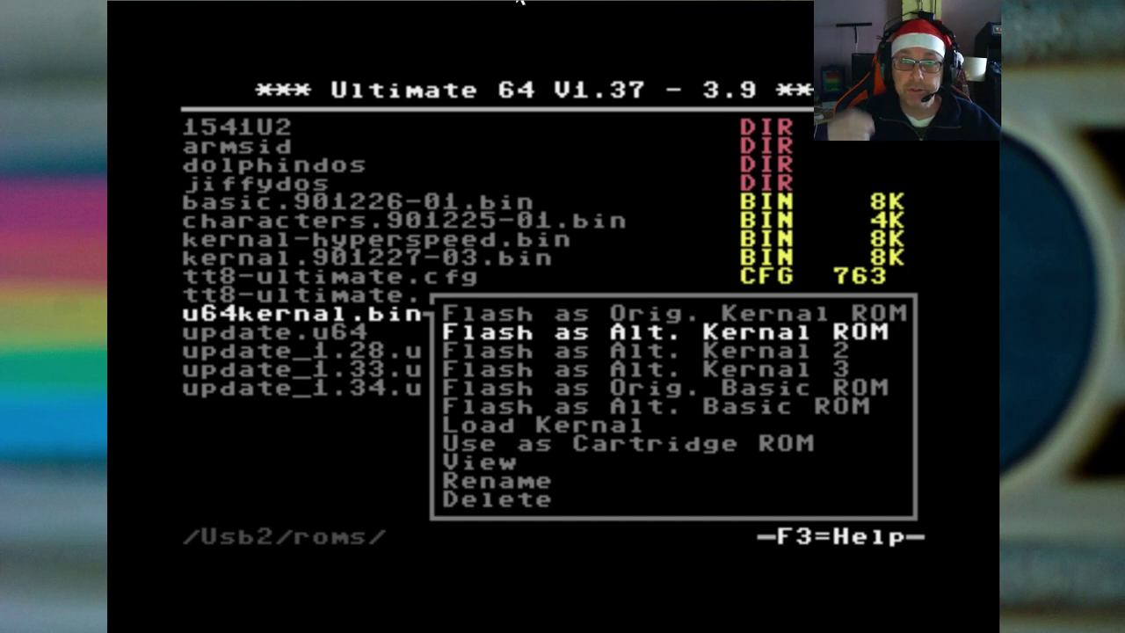
key(Return)
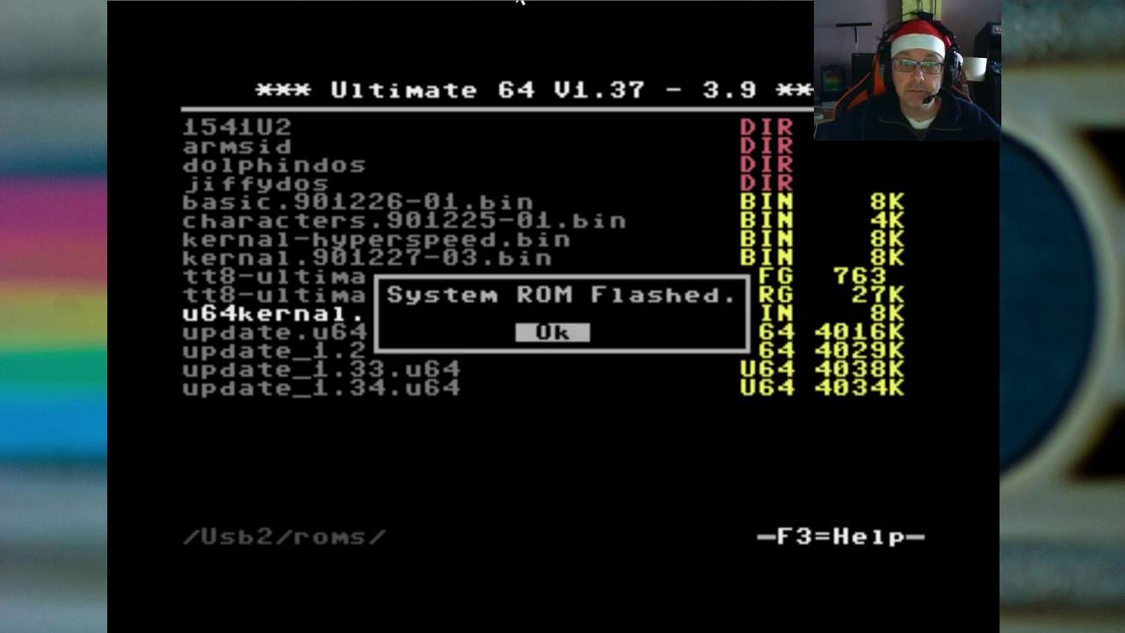
key(Return)
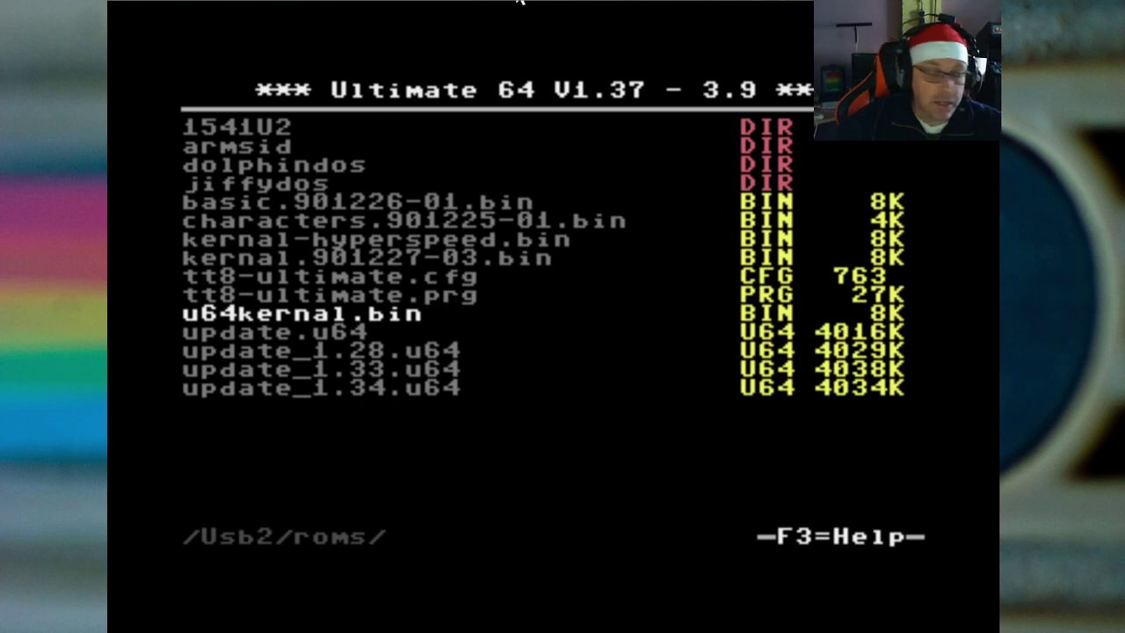
key(Left)
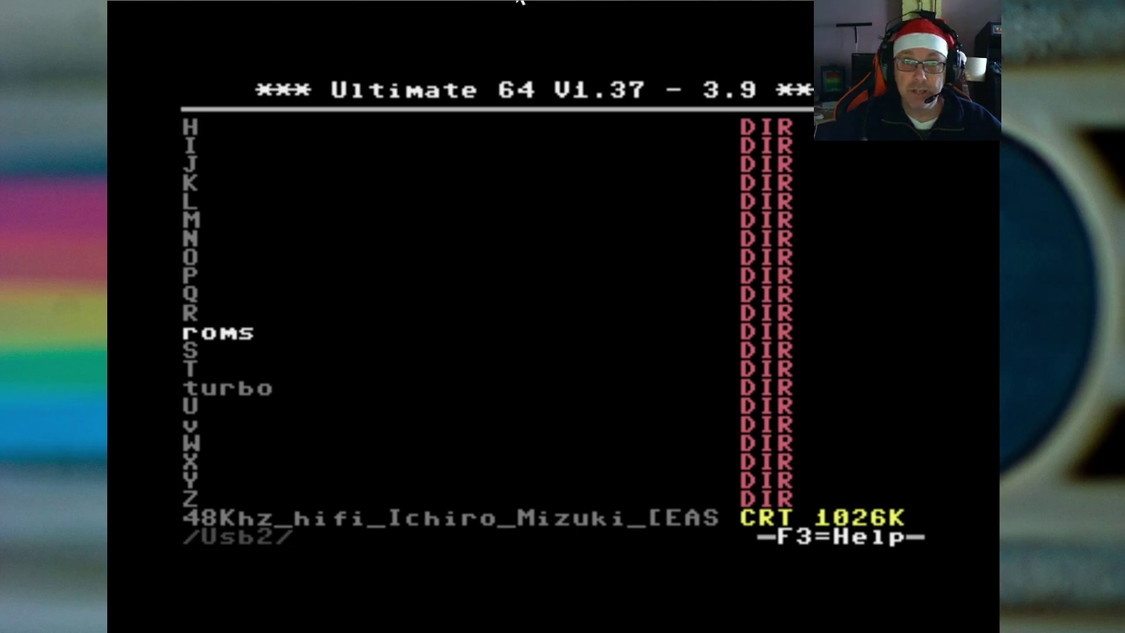
Step: Open C64 and Cartridge Settings and keep Cartridge Preference at Internal
key(F2)
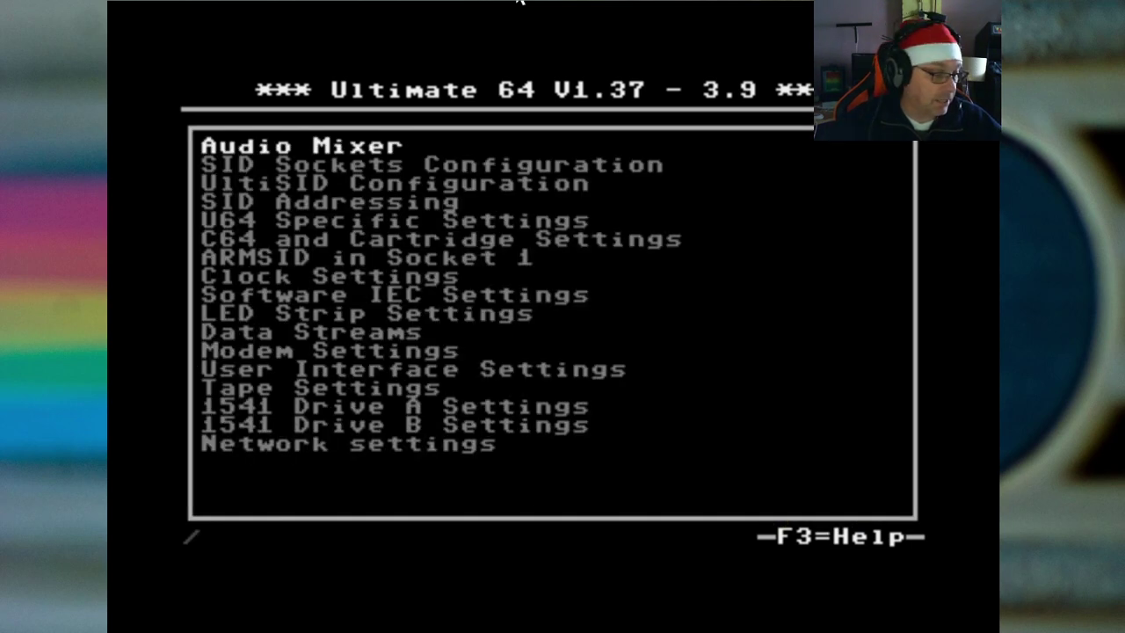
key(Down)
key(Down)
key(Down)
key(Down)
key(Down)
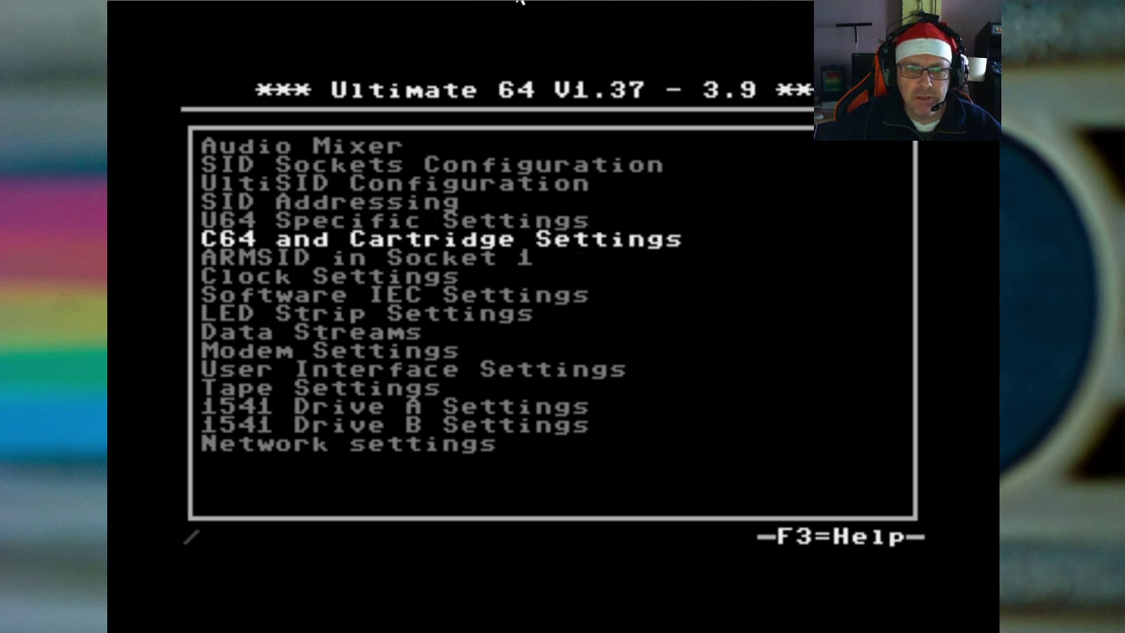
key(Return)
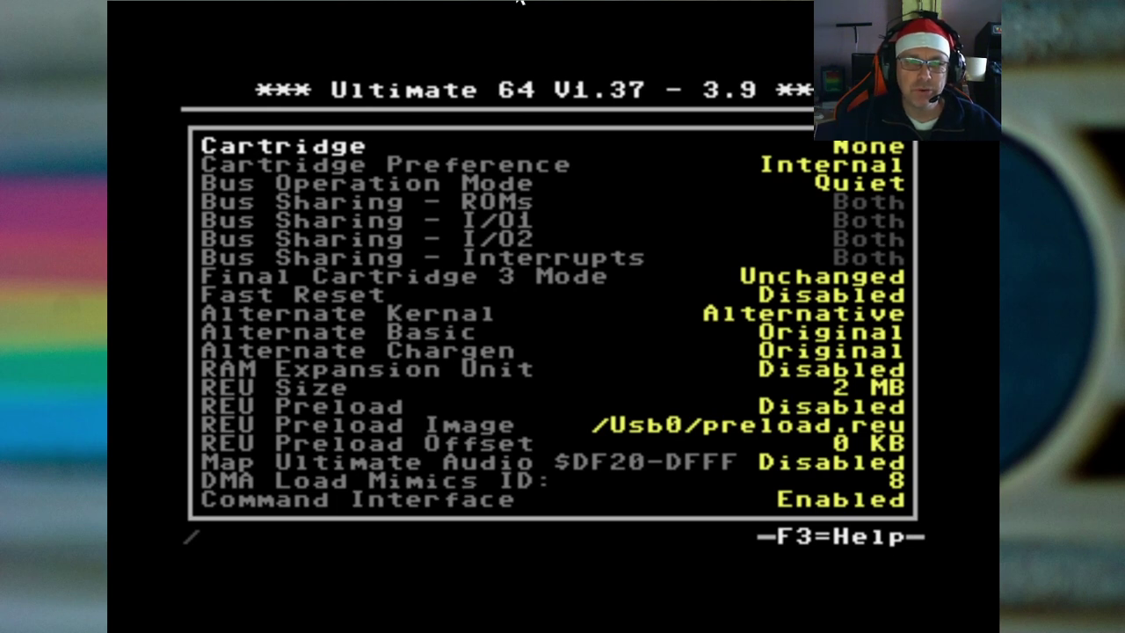
key(Down)
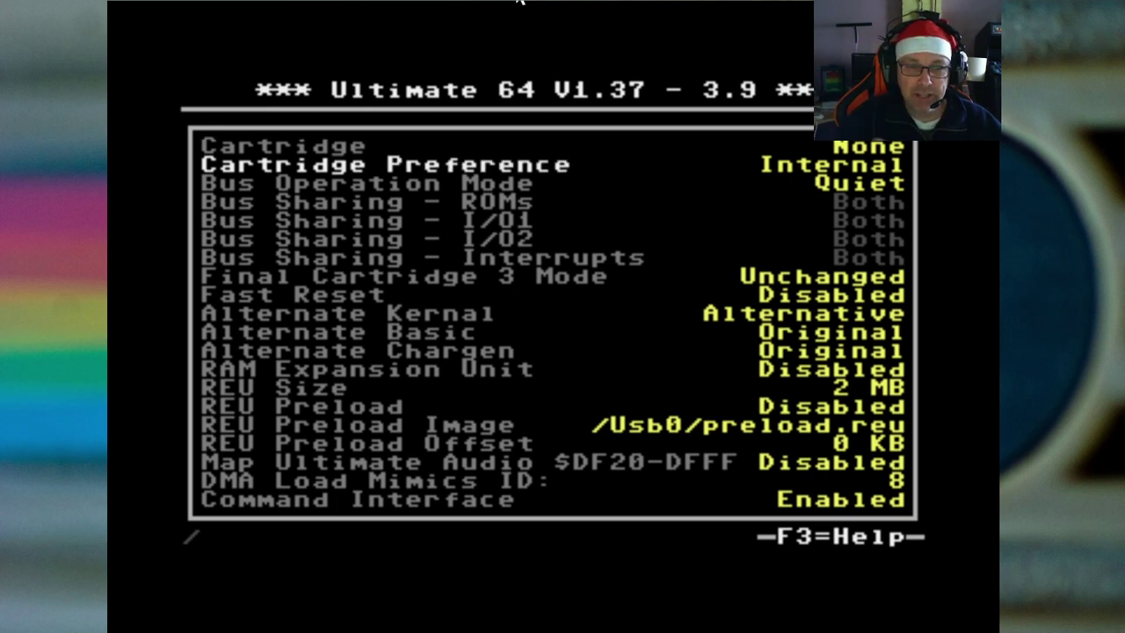
key(Return)
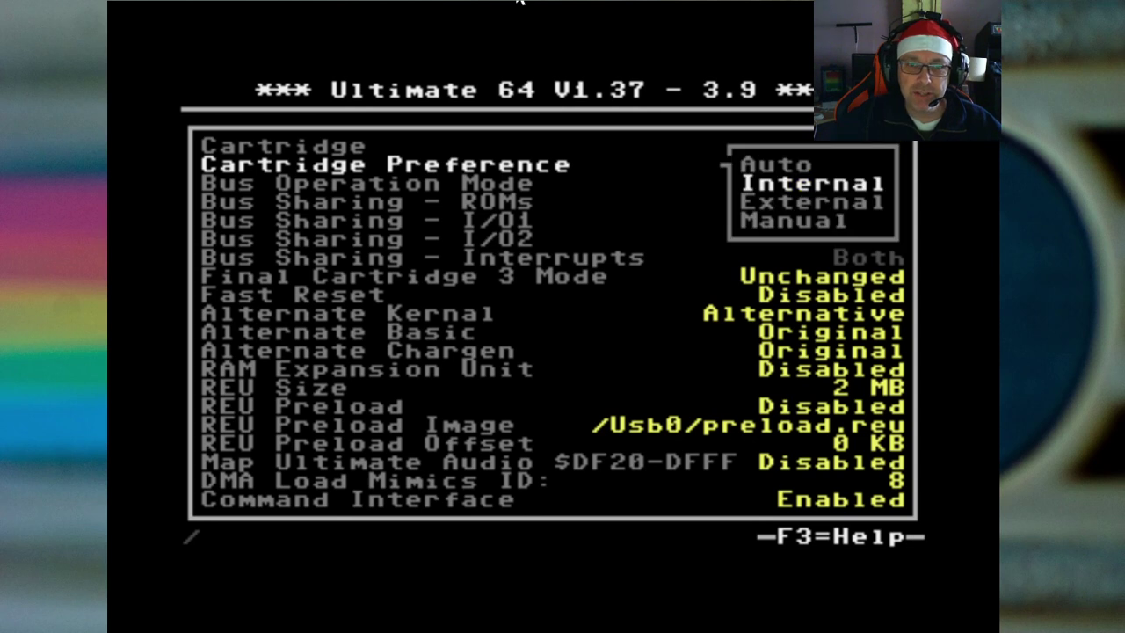
key(Return)
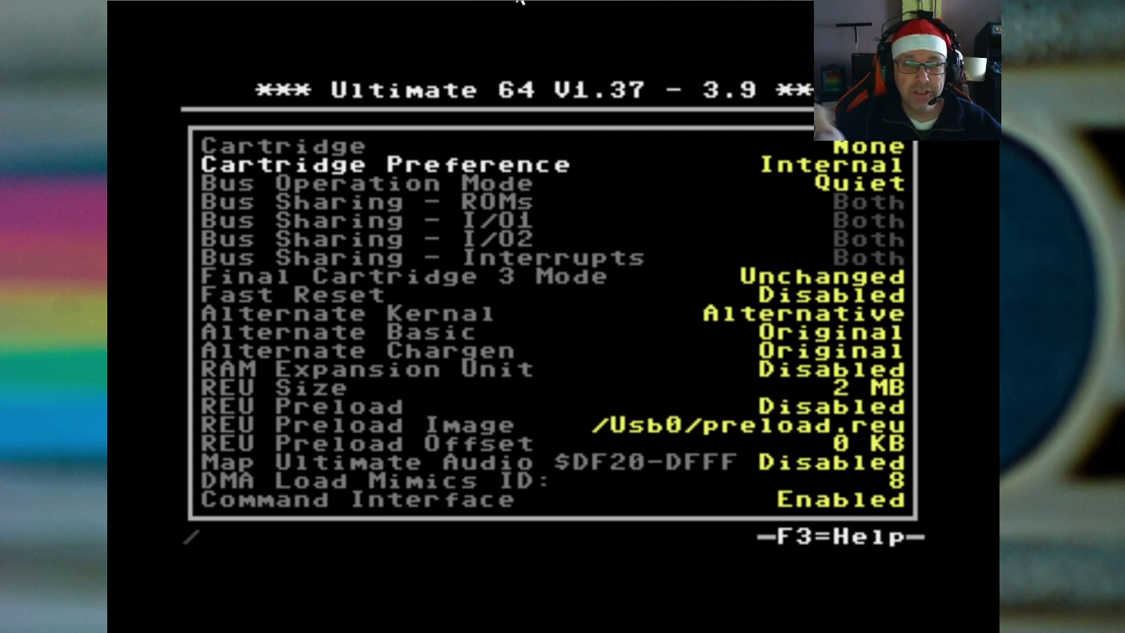
Step: Set Alternate Kernal to Alternative and exit settings to the 'Save changes to Flash?' prompt
key(Down)
key(Down)
key(Down)
key(Down)
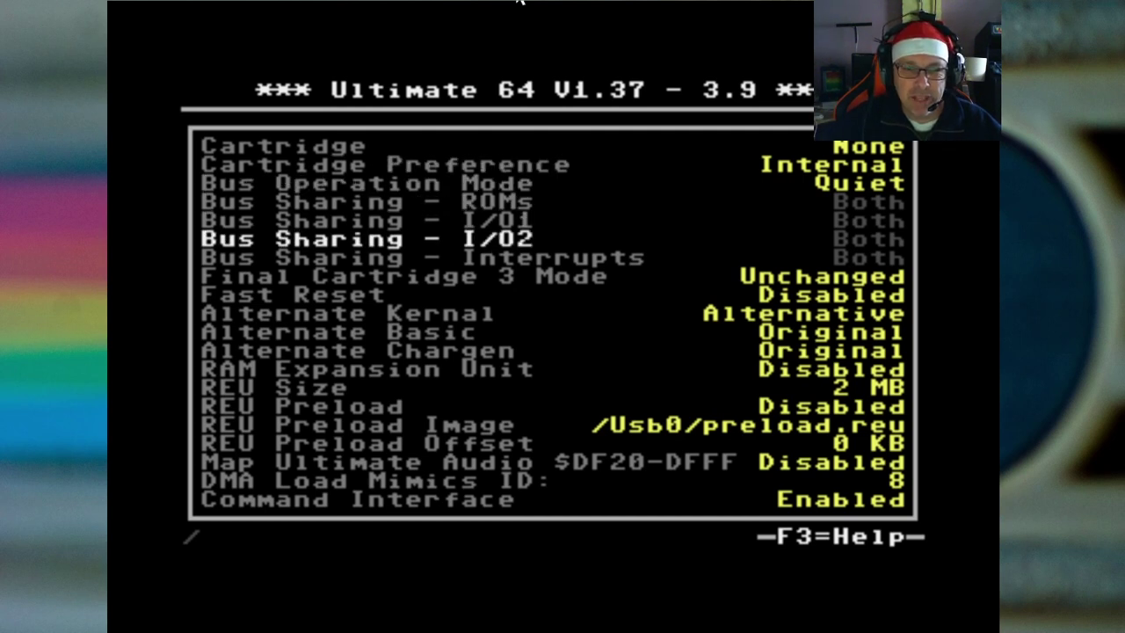
key(Down)
key(Down)
key(Down)
key(Down)
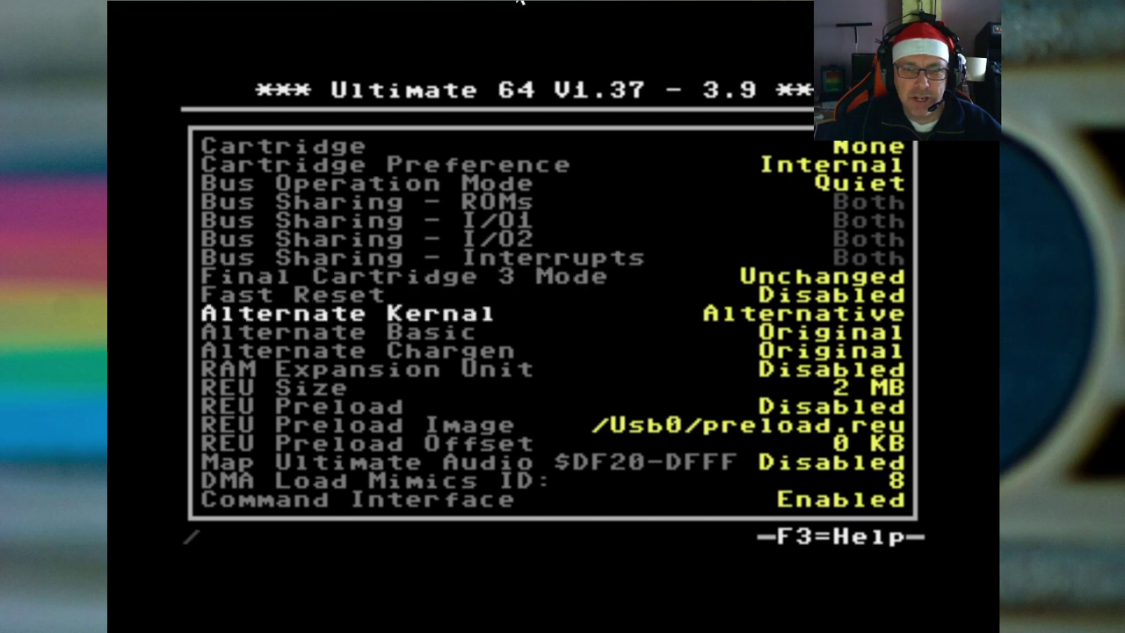
key(Return)
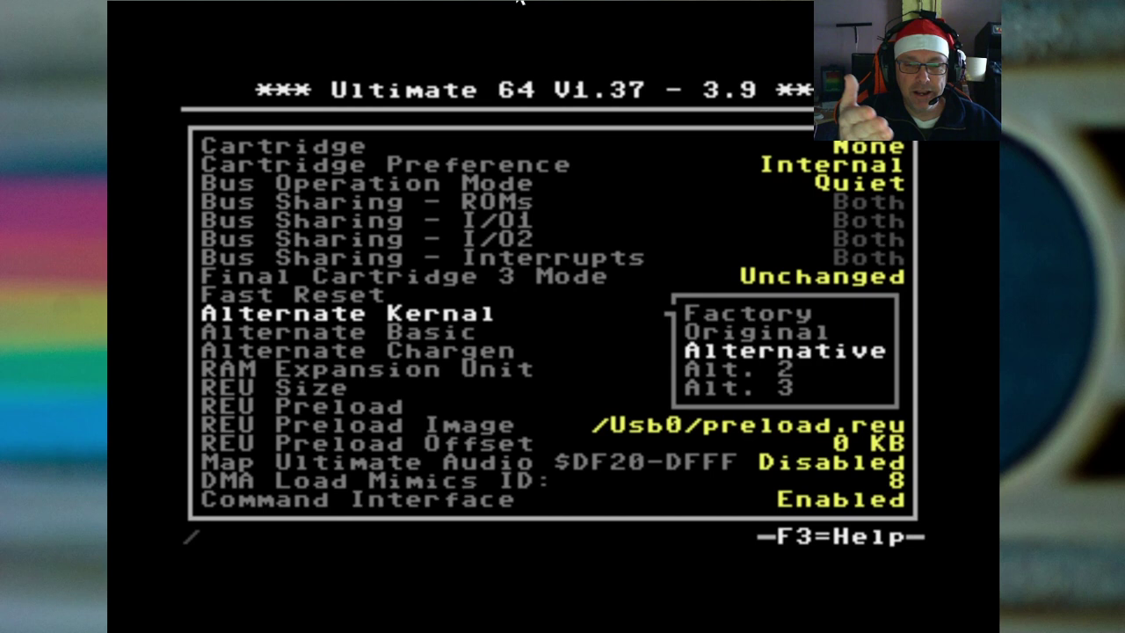
key(Return)
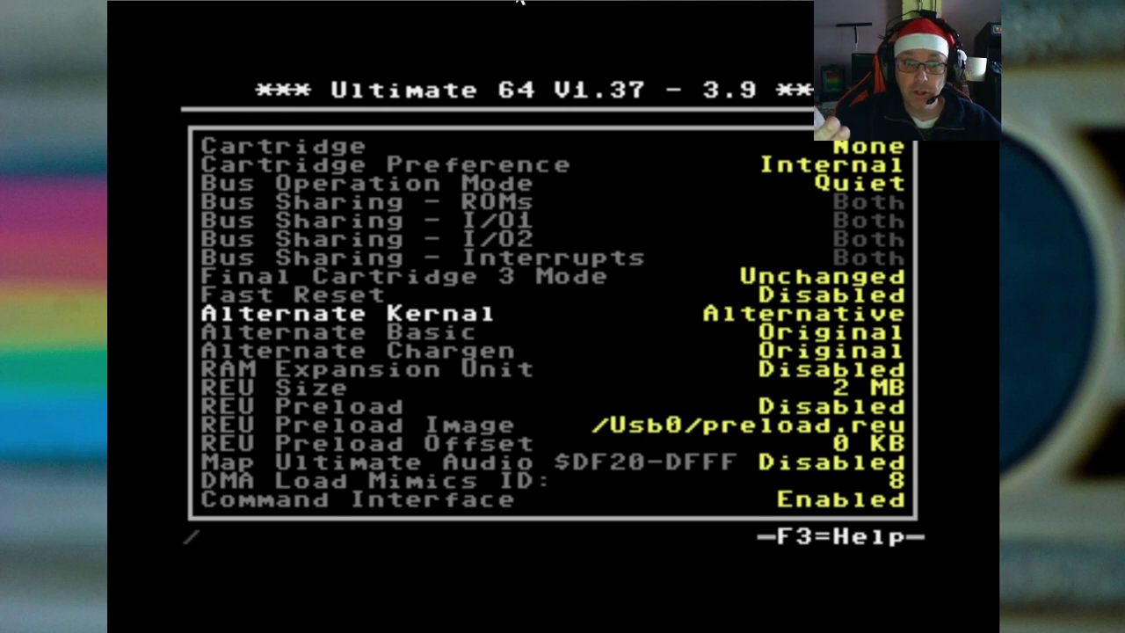
key(Escape)
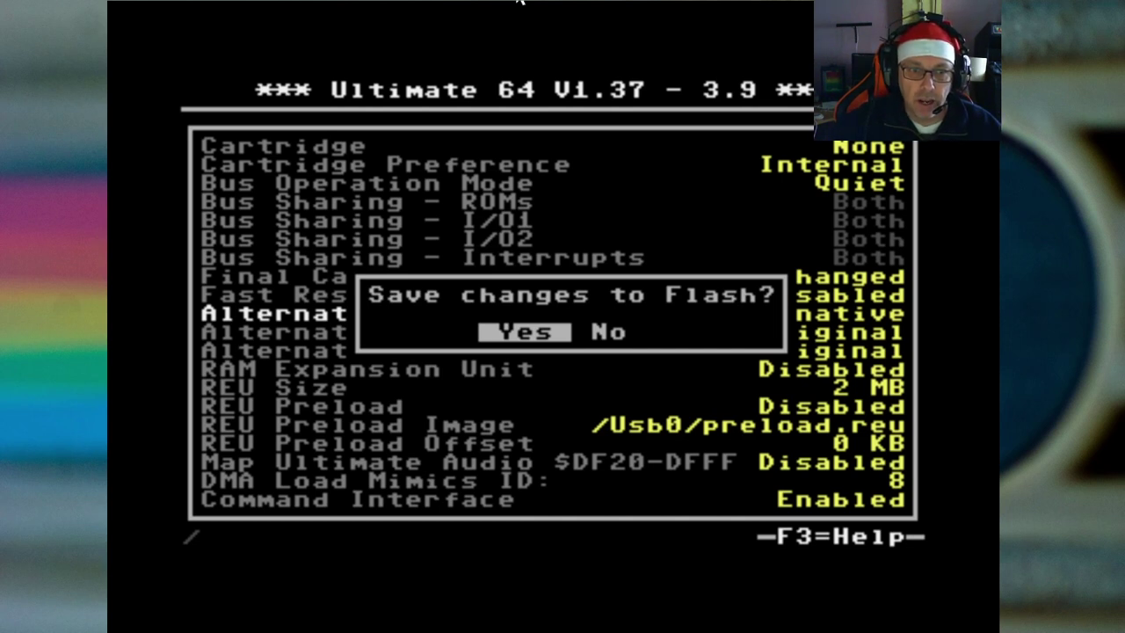
Step: Save the kernal setting to flash and check Software IEC Soft Drive Bus ID is 10
key(Return)
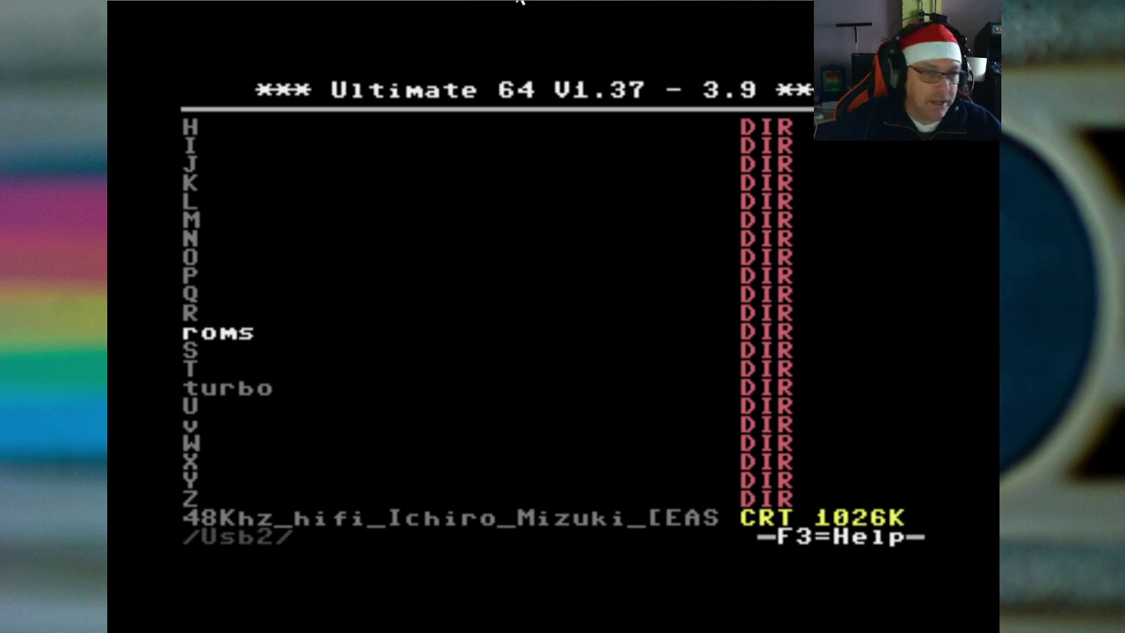
key(F2)
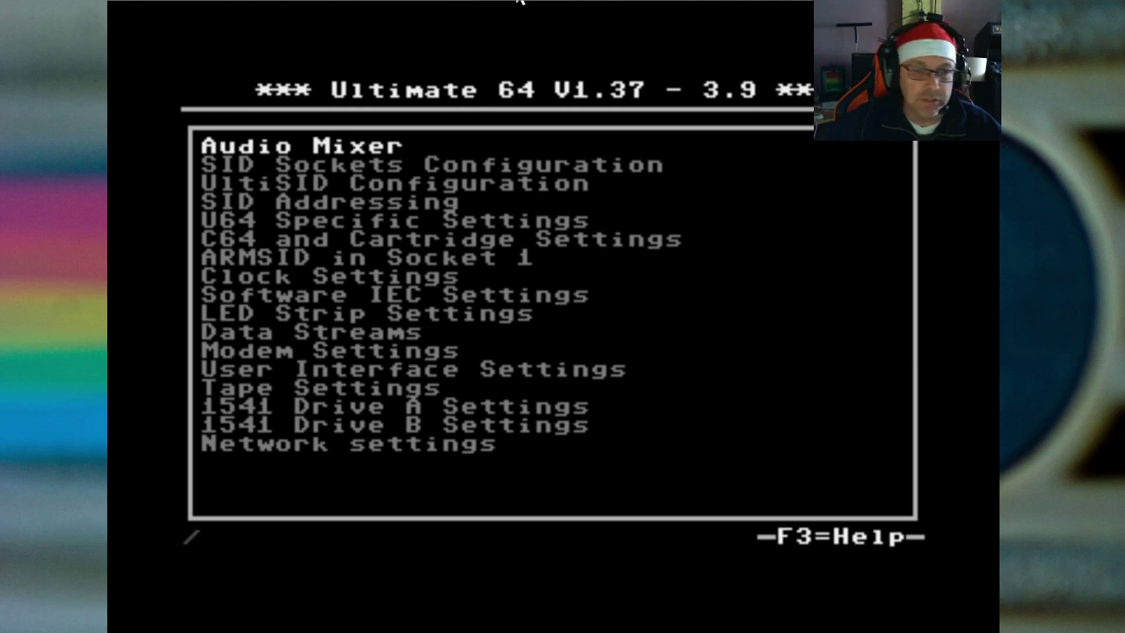
key(Down)
key(Down)
key(Down)
key(Down)
key(Down)
key(Down)
key(Down)
key(Down)
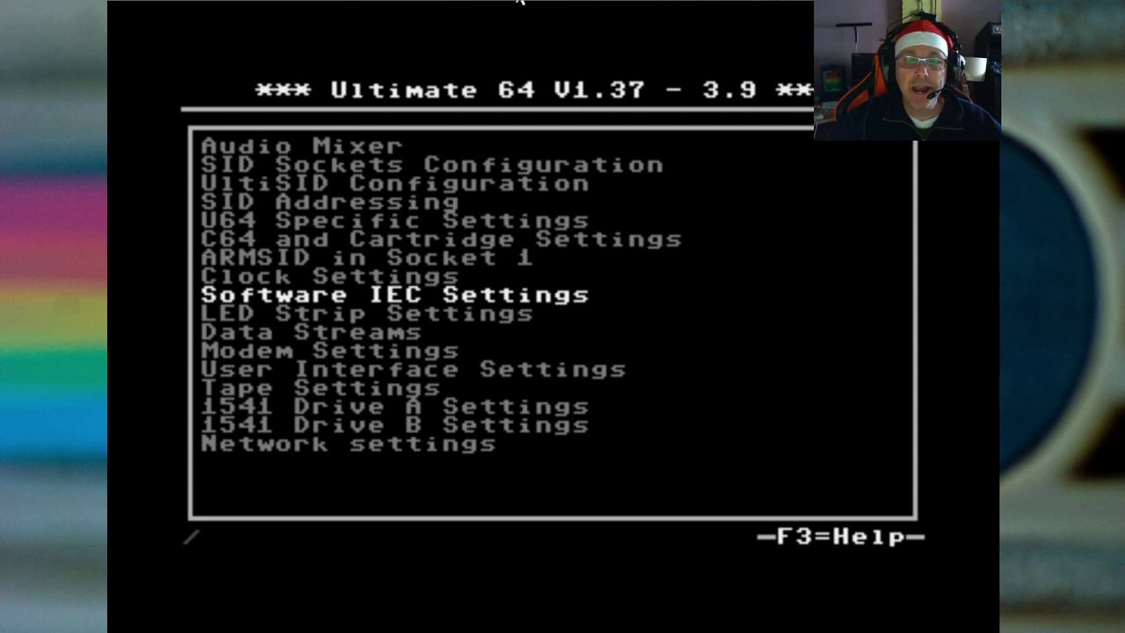
key(Return)
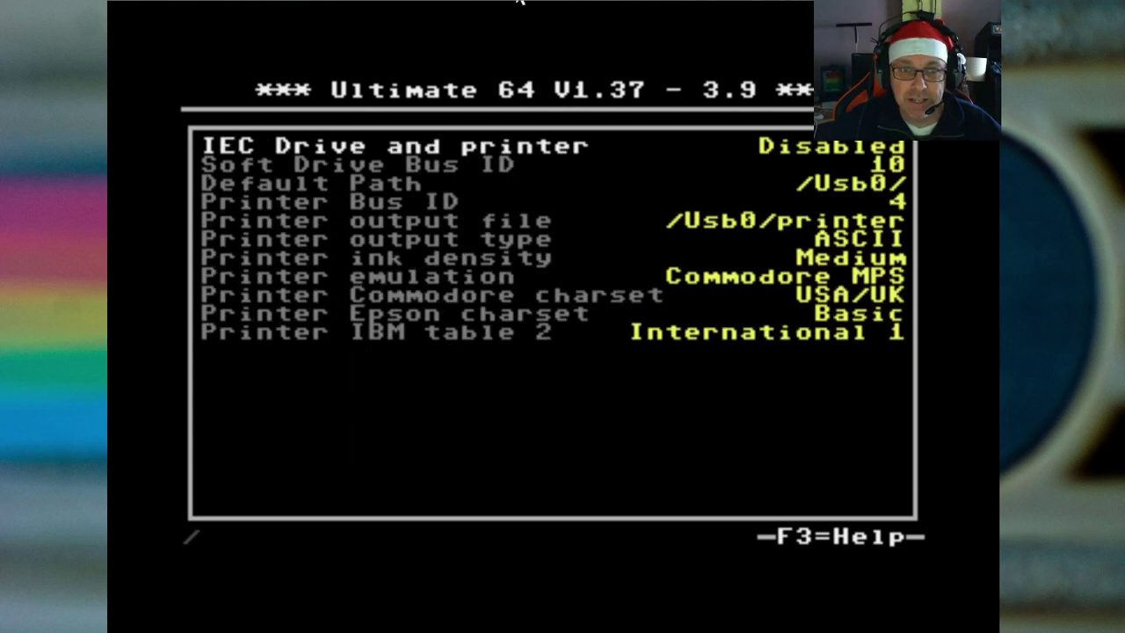
key(Down)
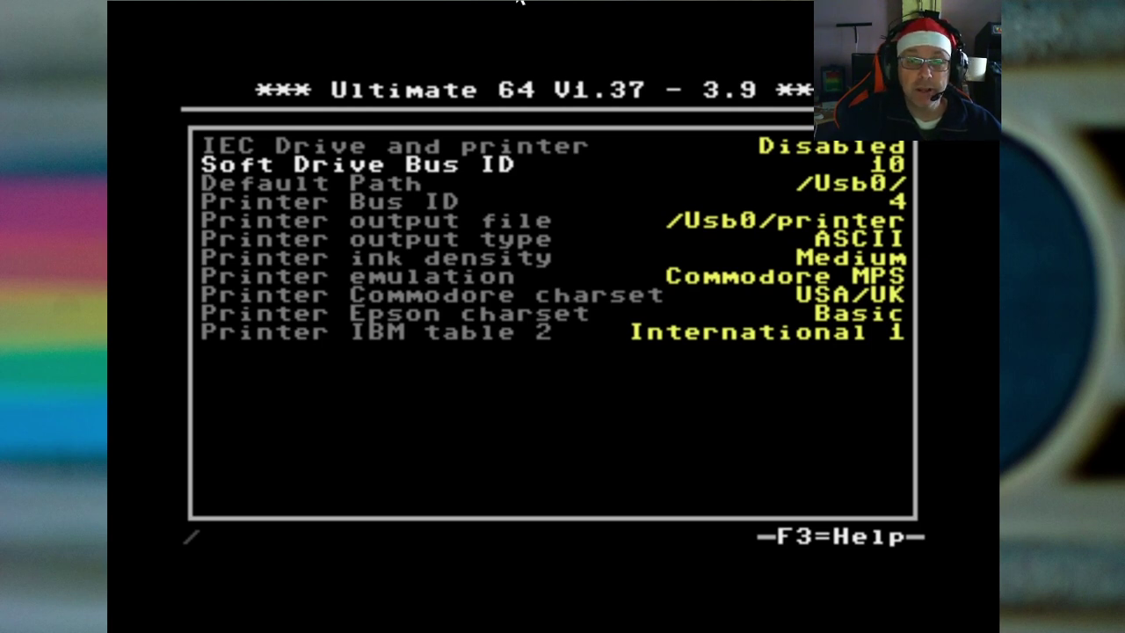
key(Left)
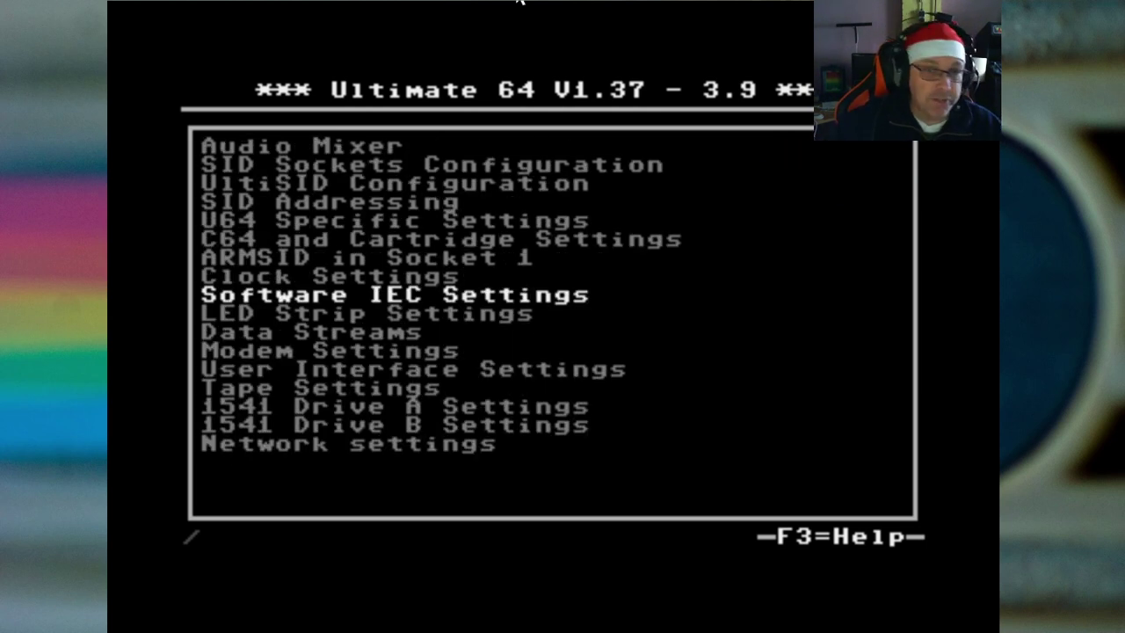
Step: Reboot the C64 from the C64 Machine tasks to reach the ULTIMATE 64 BASIC READY screen
key(Left)
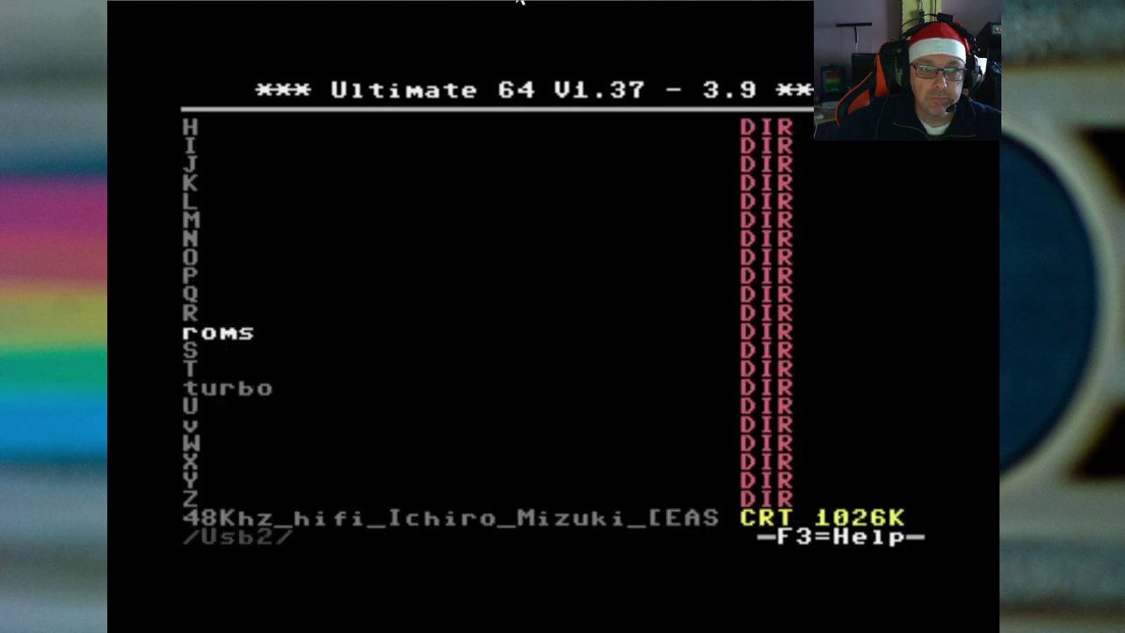
key(F1)
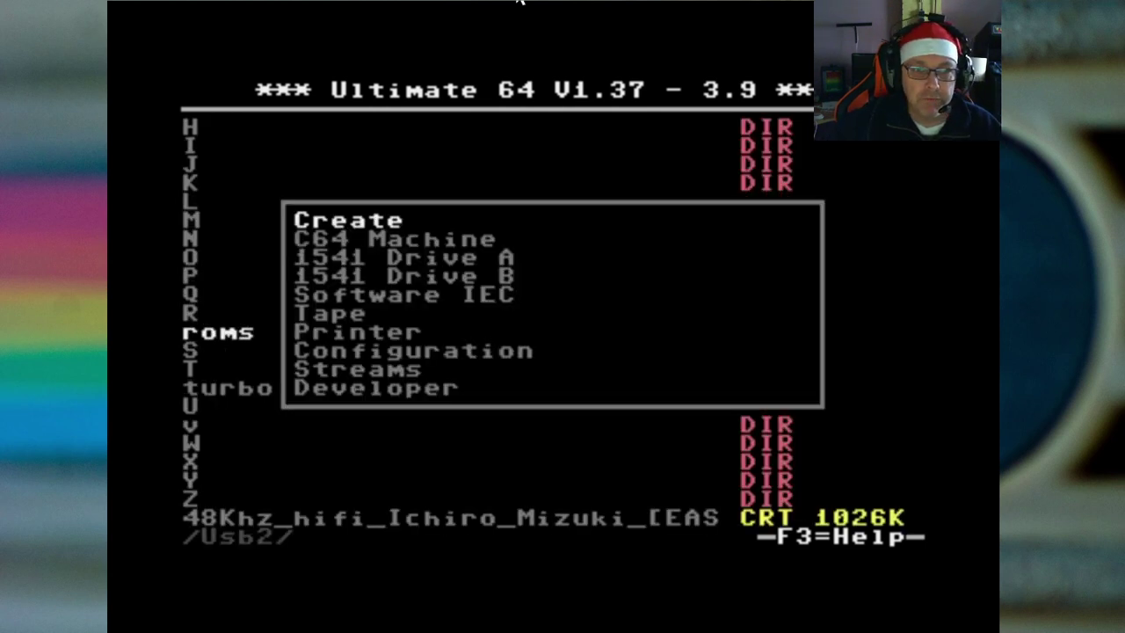
key(Down)
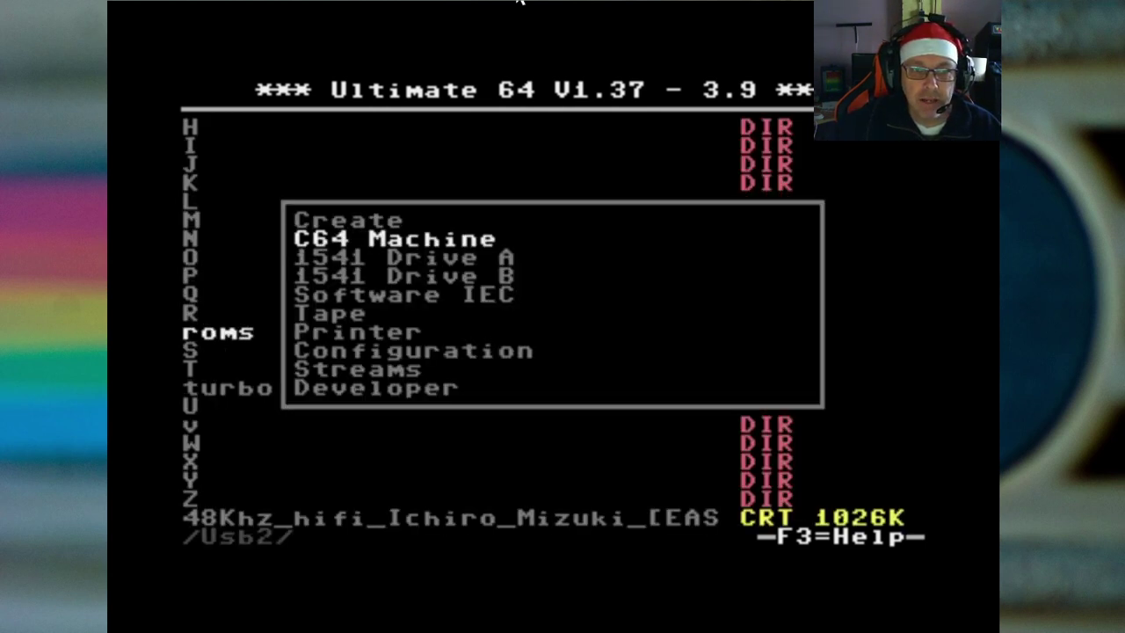
key(Right)
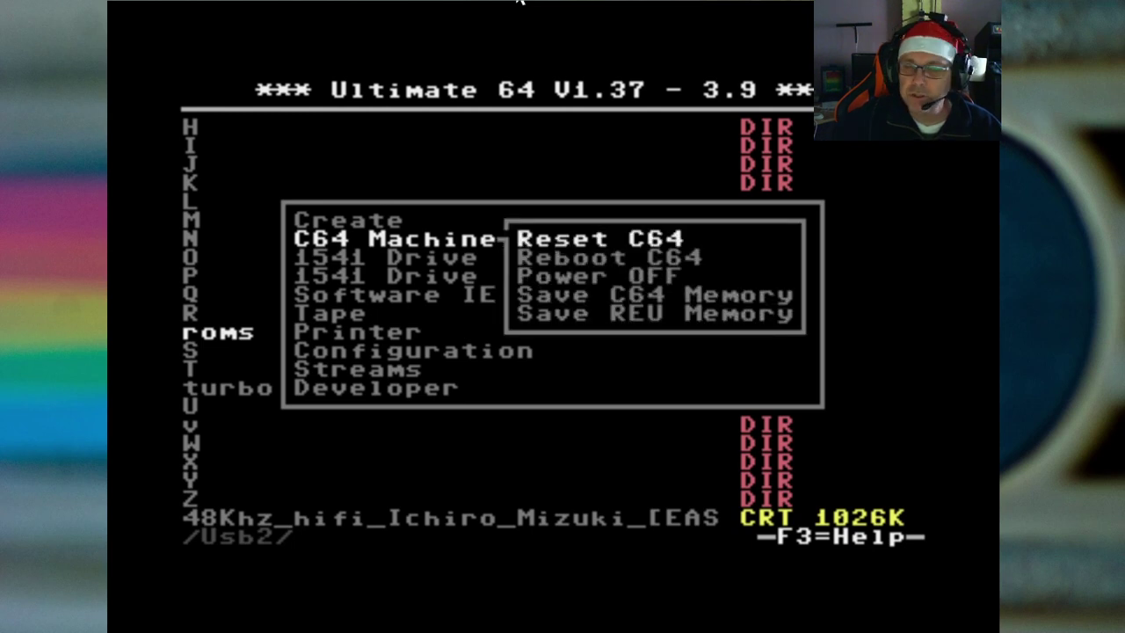
key(Down)
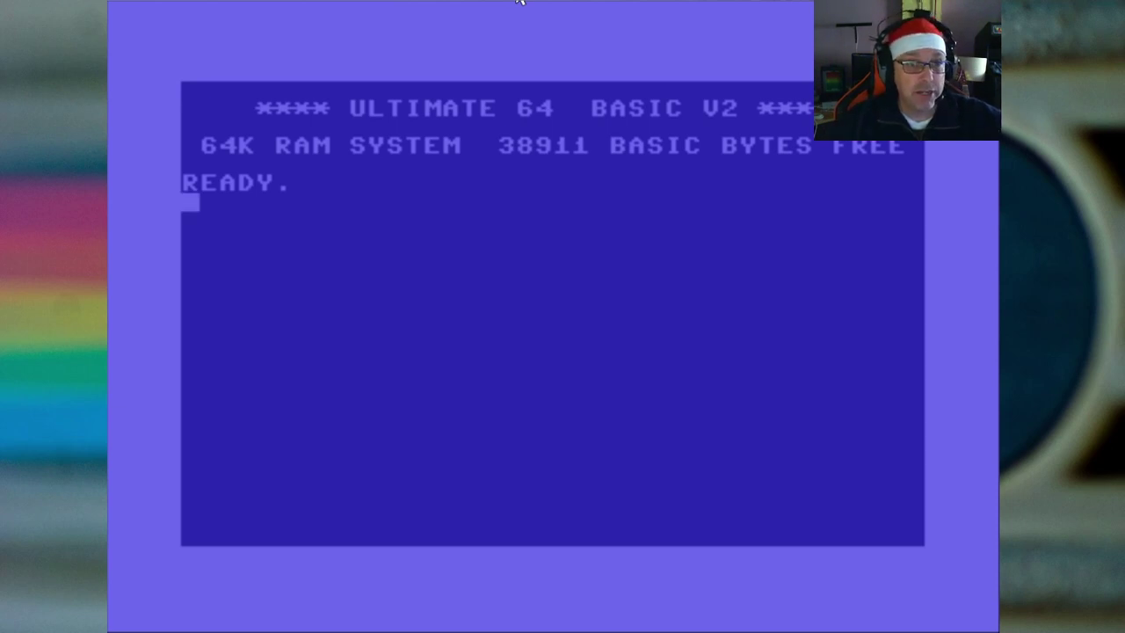
Step: Open the BarnsleyBadger folder inside /Usb2/00-Homebrew
key(Up)
key(Up)
key(Up)
key(Up)
key(Up)
key(Up)
key(Up)
key(Up)
key(Up)
key(Up)
key(Up)
key(Up)
key(Up)
key(Up)
key(Up)
key(Up)
key(Up)
key(Up)
key(Up)
key(Up)
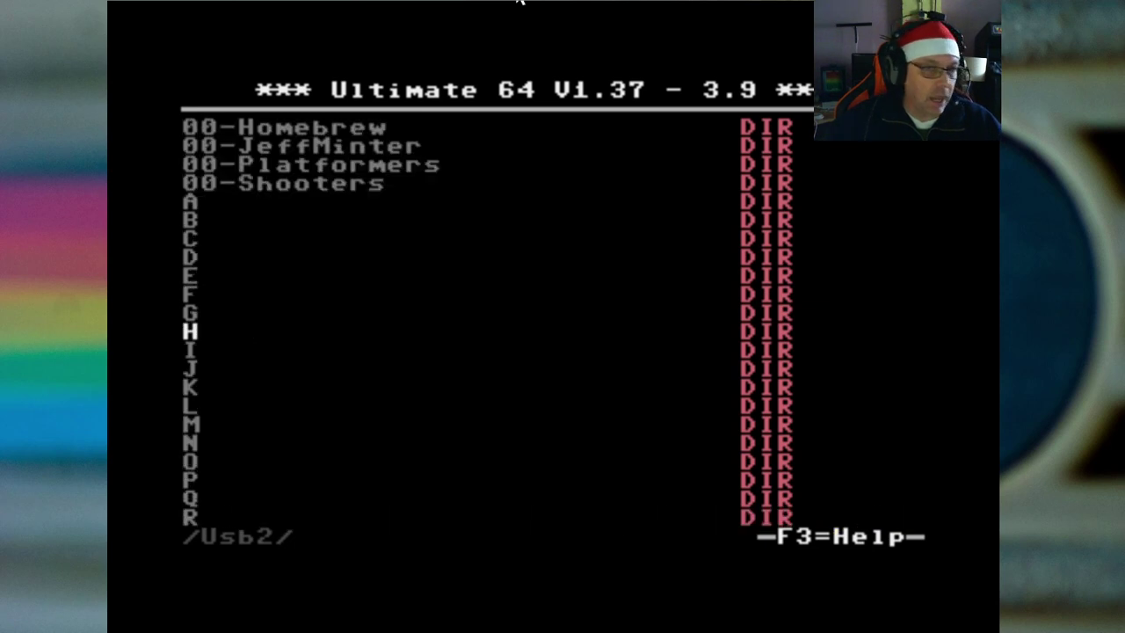
key(Return)
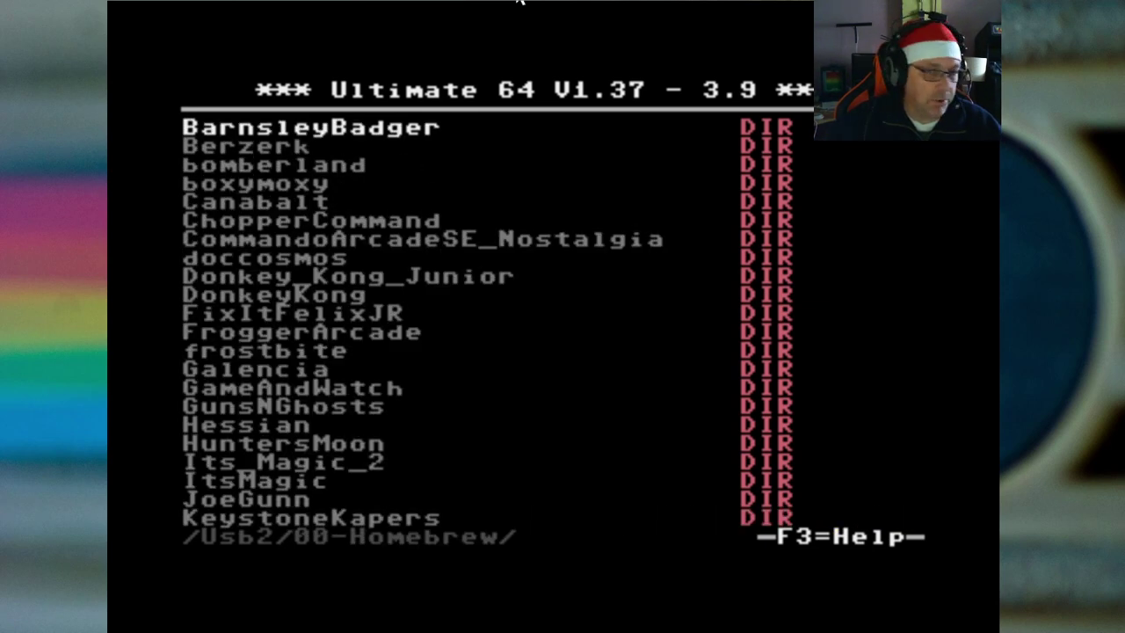
key(Return)
key(Return)
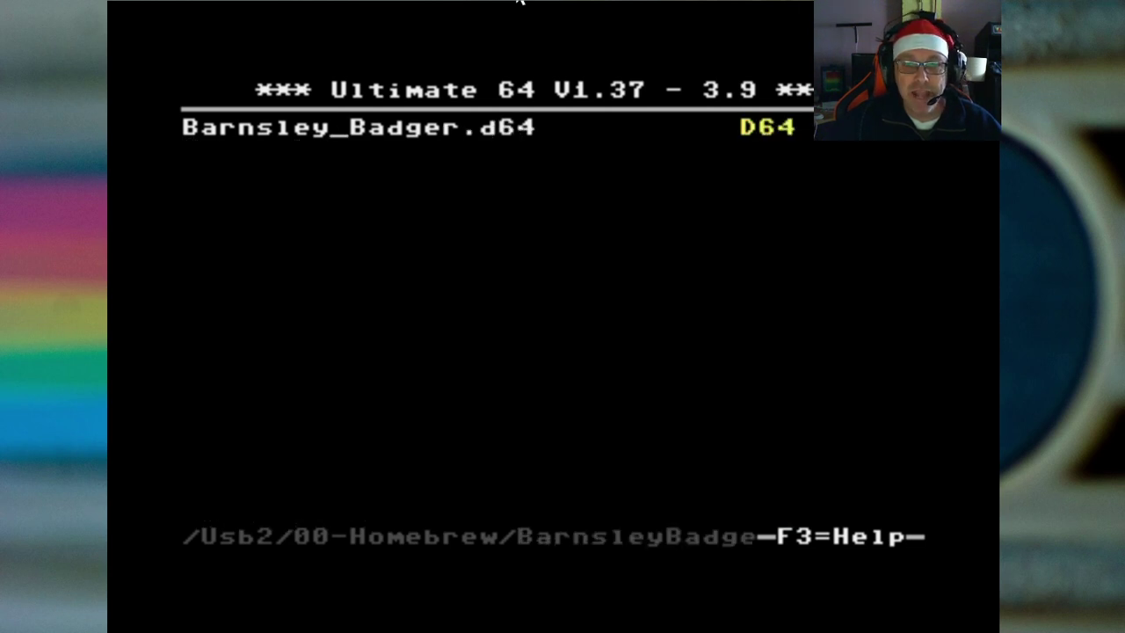
key(Return)
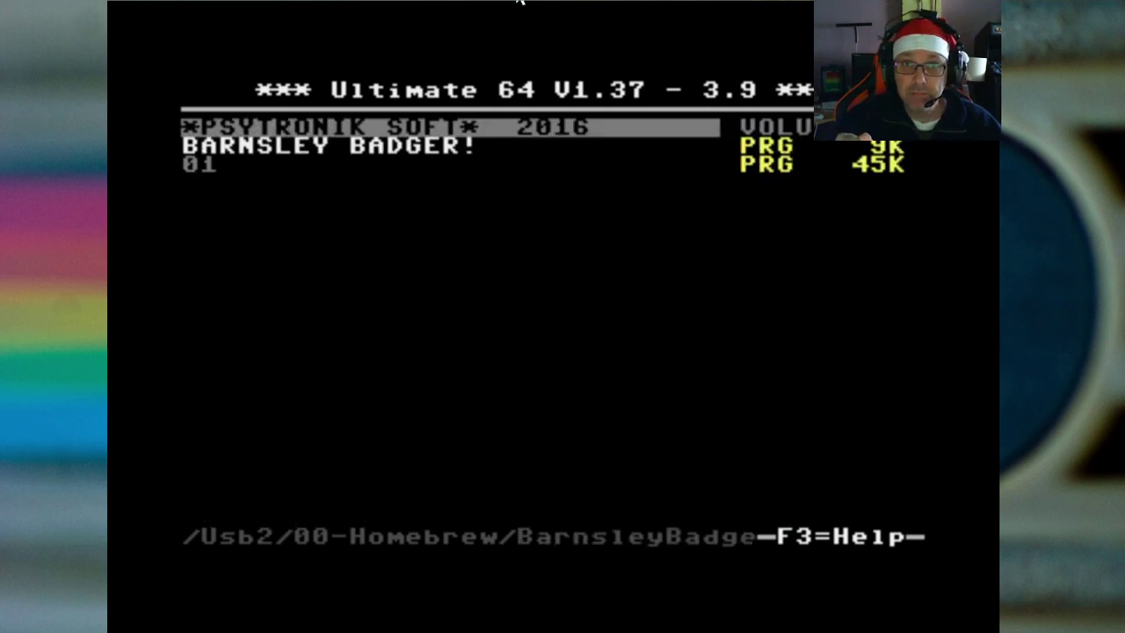
Step: Set the Barnsley_Badger.d64 disk as the Software IEC directory
key(F5)
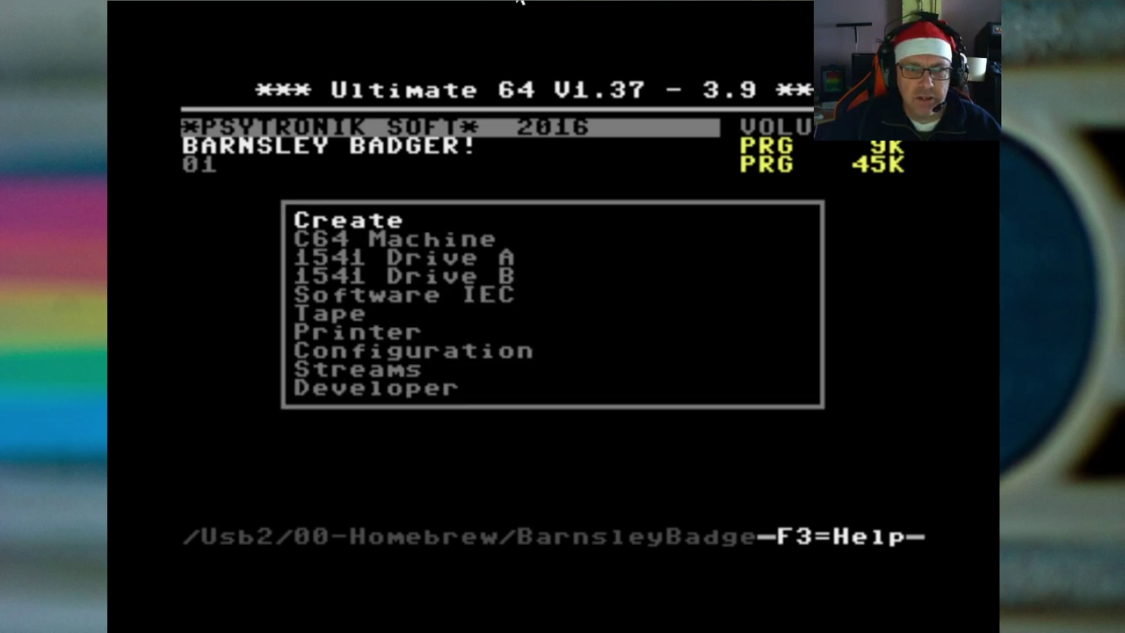
key(Down)
key(Down)
key(Down)
key(Down)
key(Down)
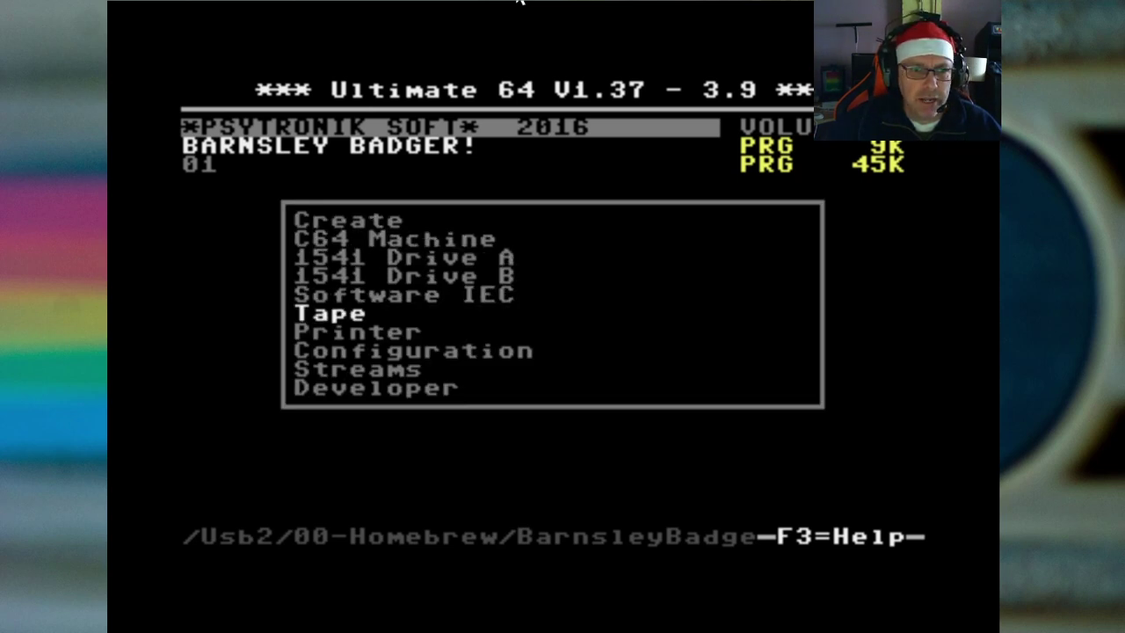
key(Up)
key(Return)
key(Down)
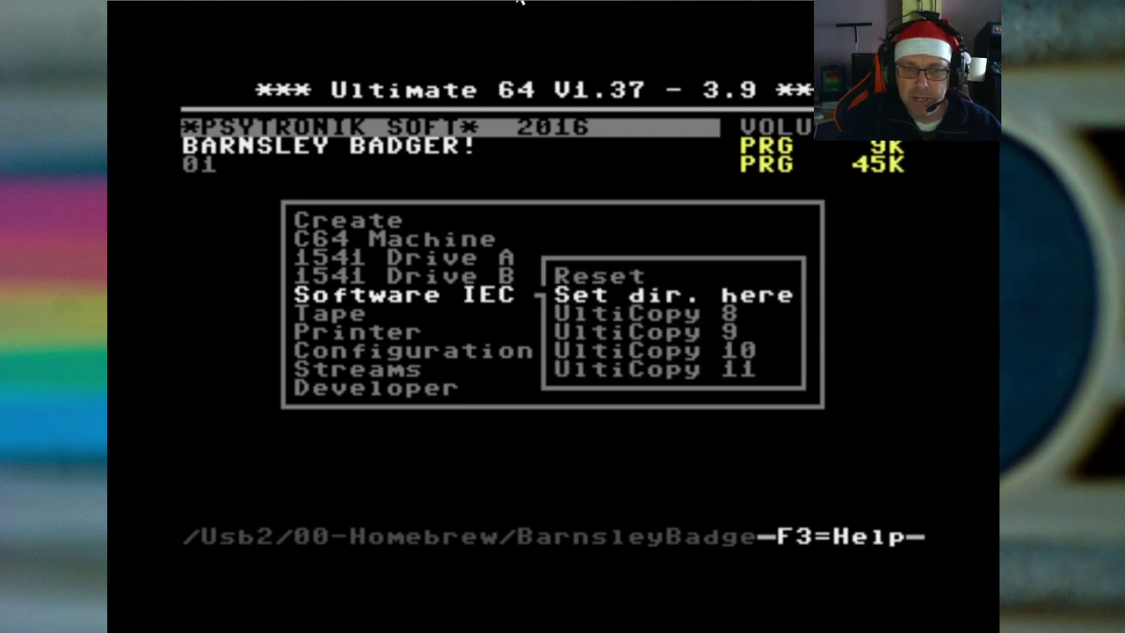
key(Return)
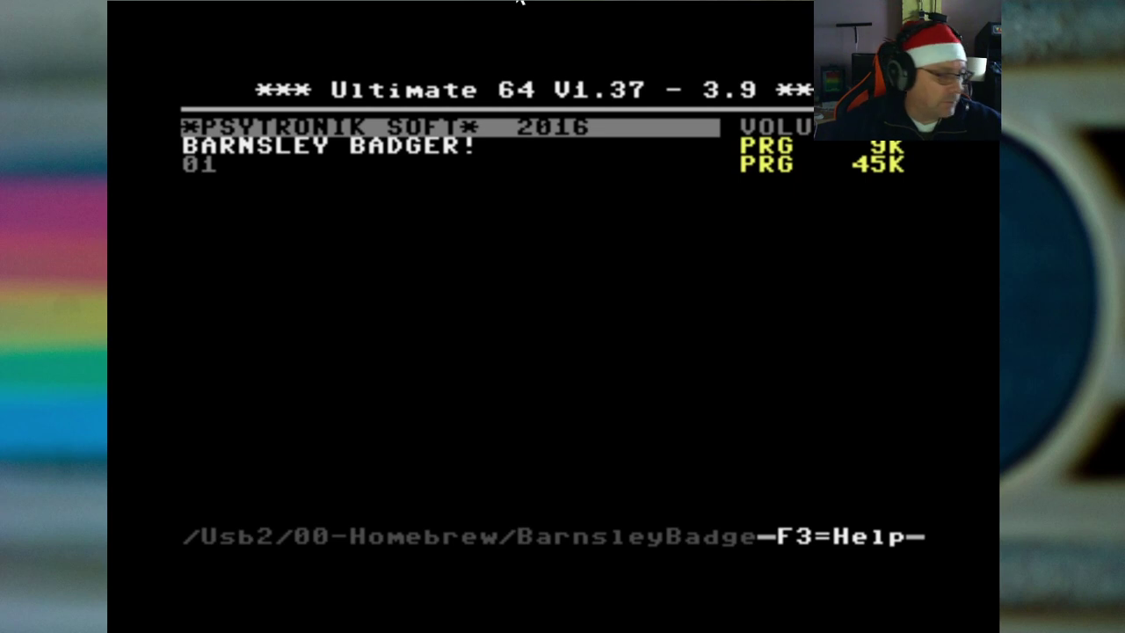
Step: Return to BASIC and list the disk directory with $ and LIST
key(Escape)
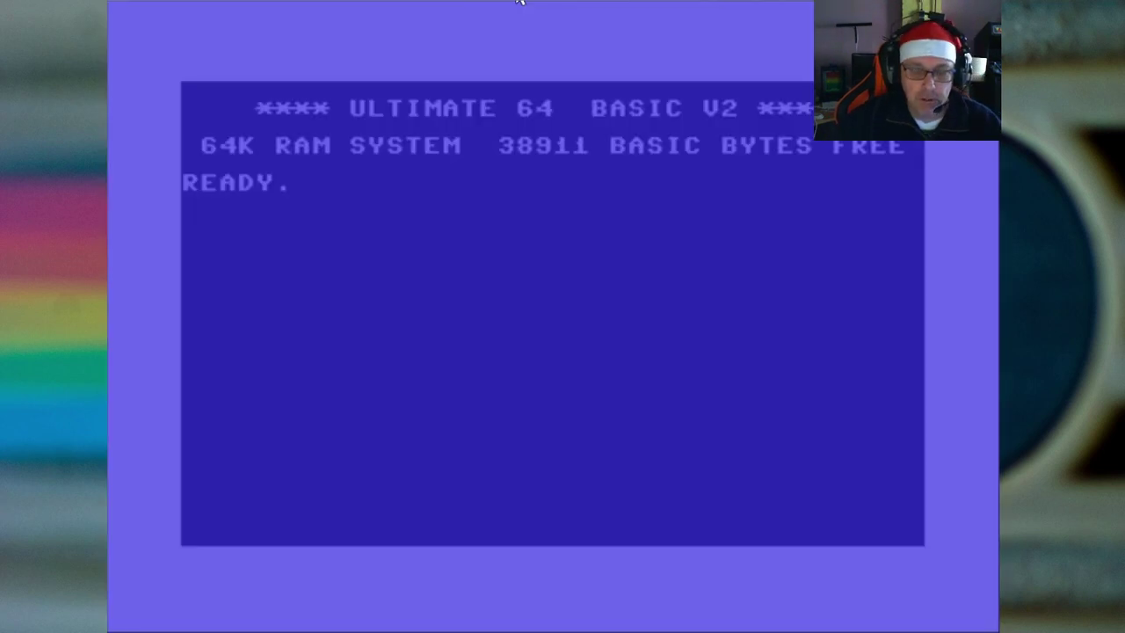
text($)
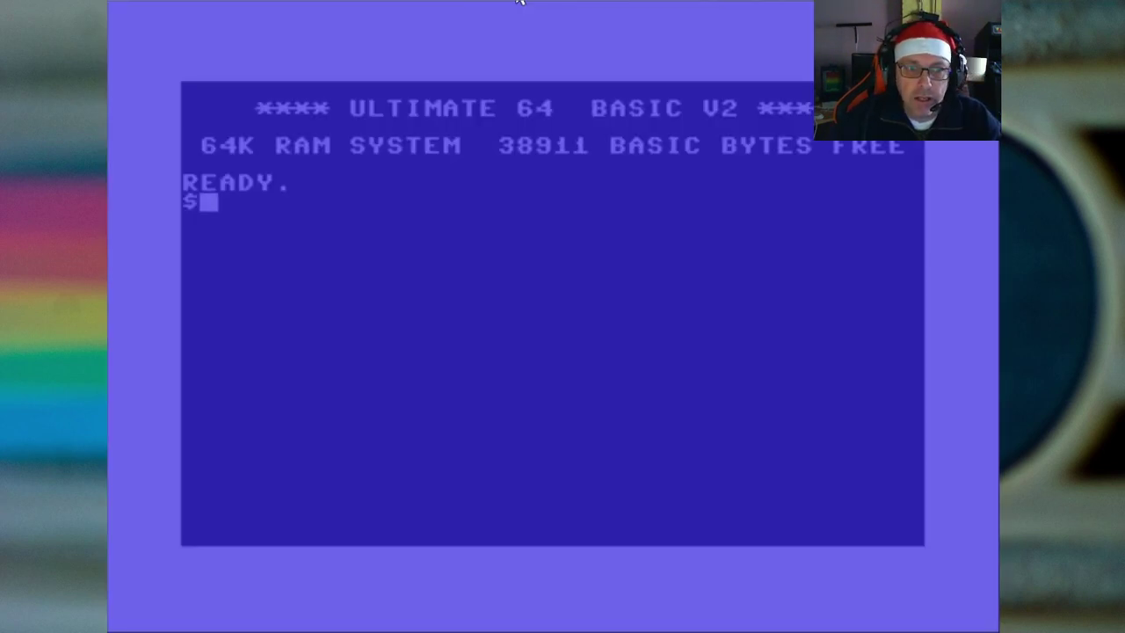
key(Return)
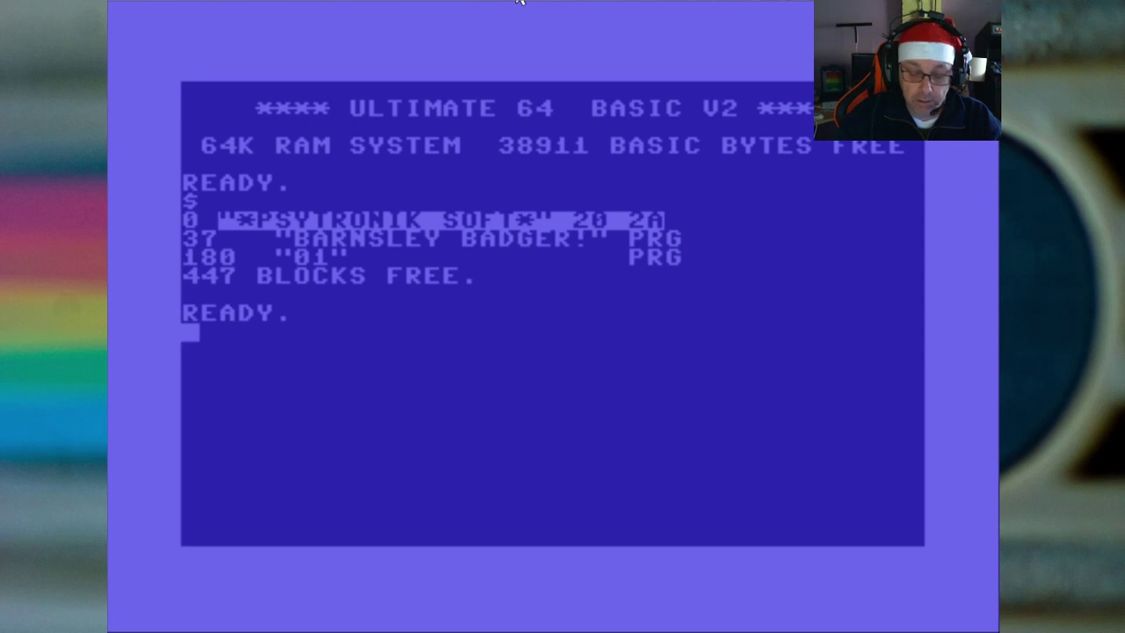
text(LIST)
key(Return)
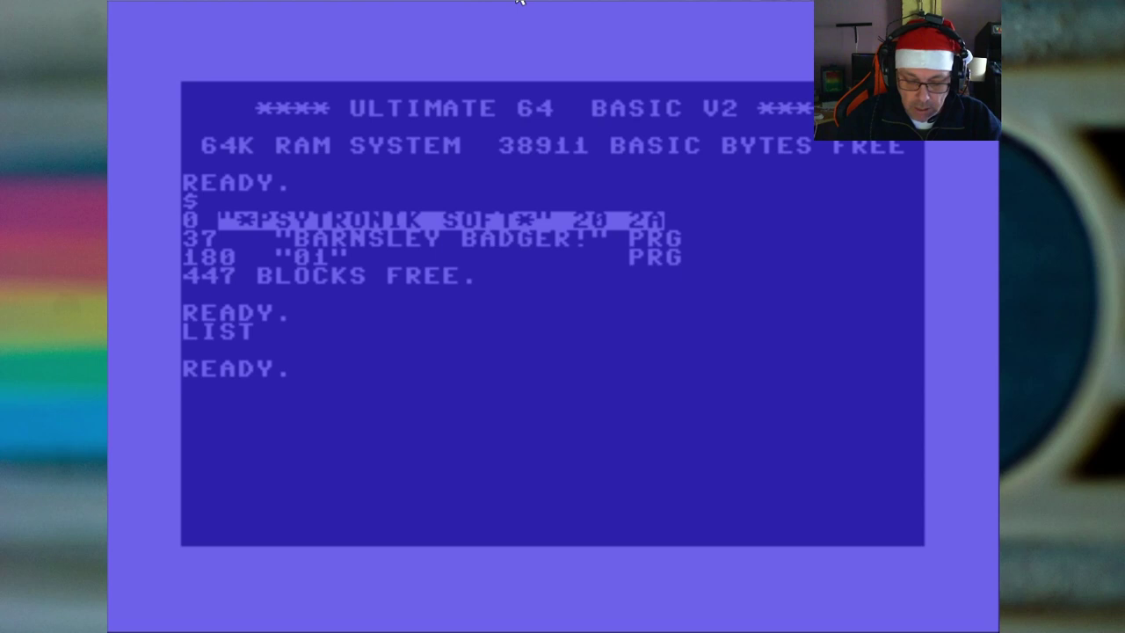
Step: Enter LOAD"*",10,1 at the BASIC prompt without executing it
text(LOAD)
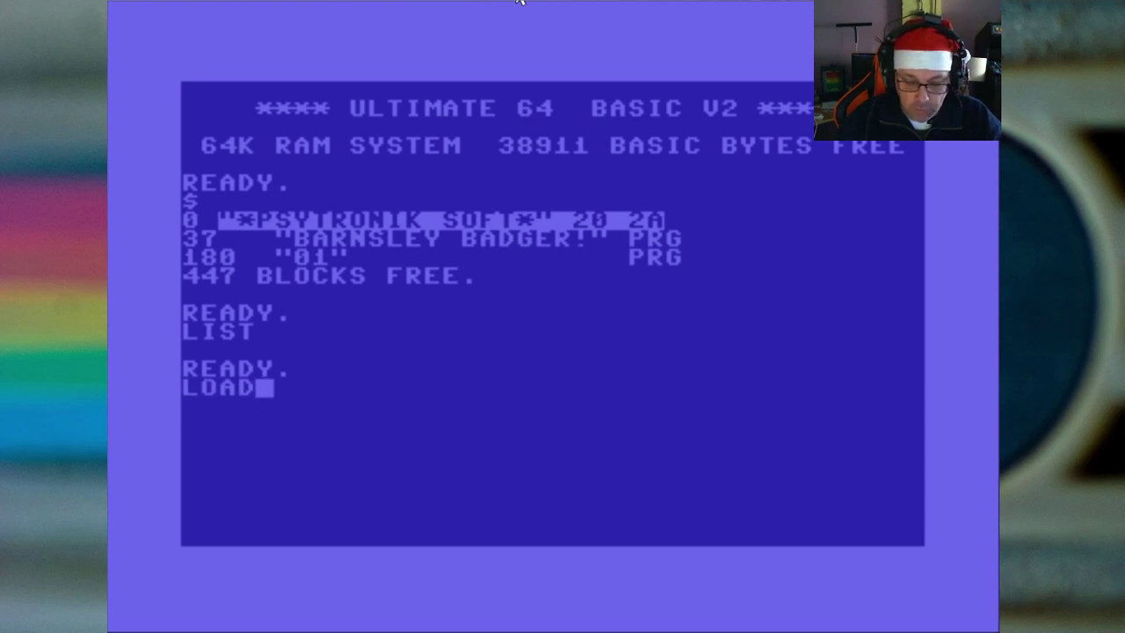
text(")
key(BackSpace)
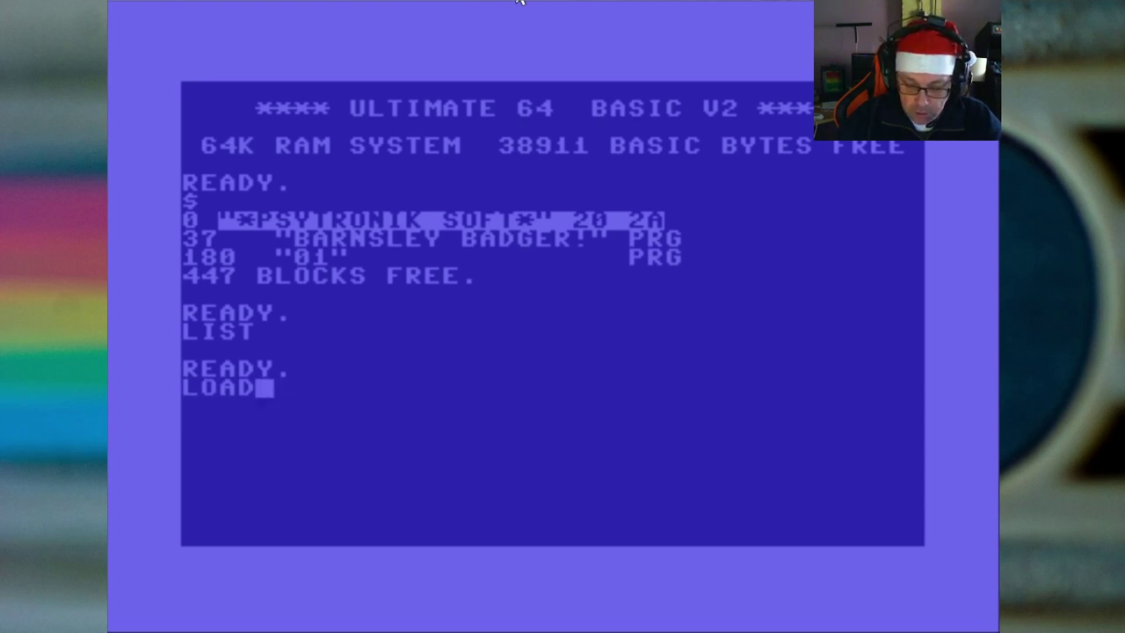
text(")
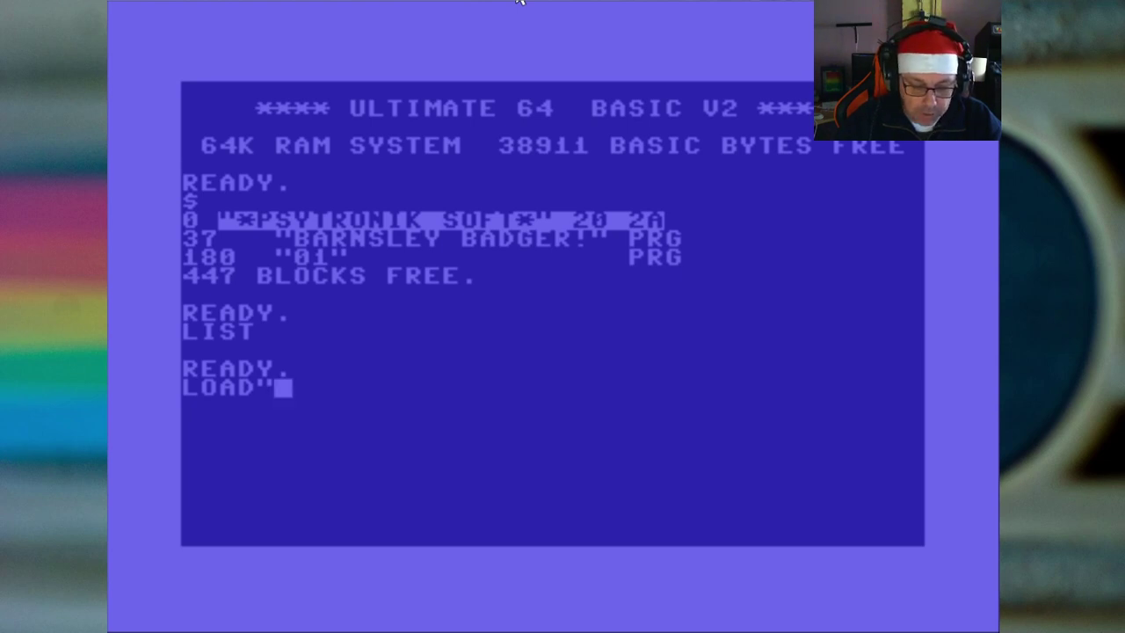
text(*)
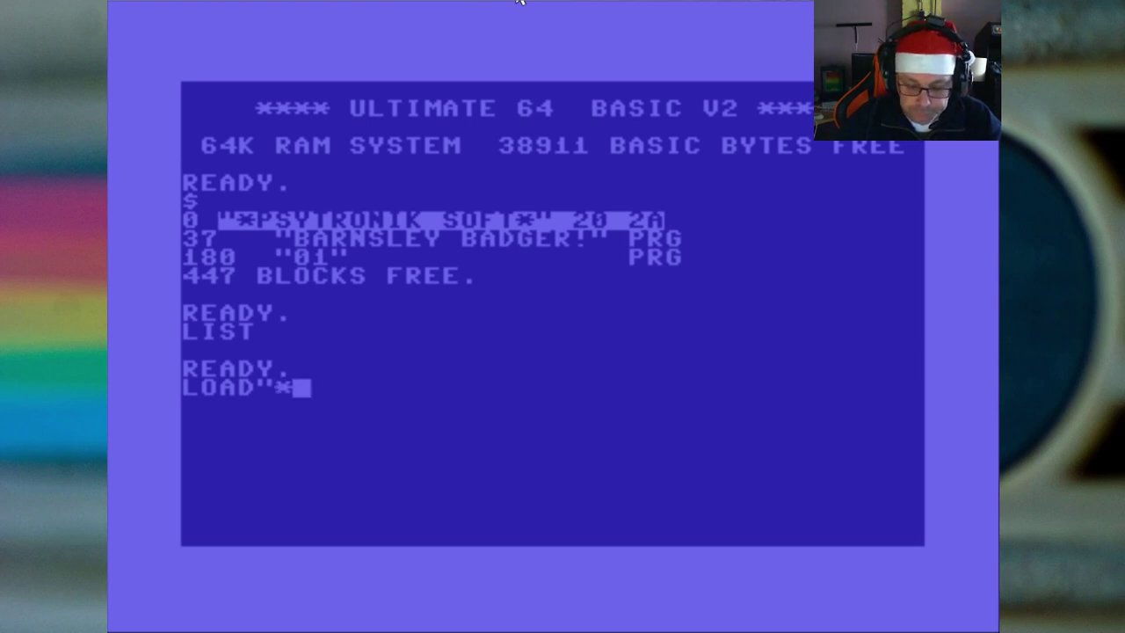
text(",10,1)
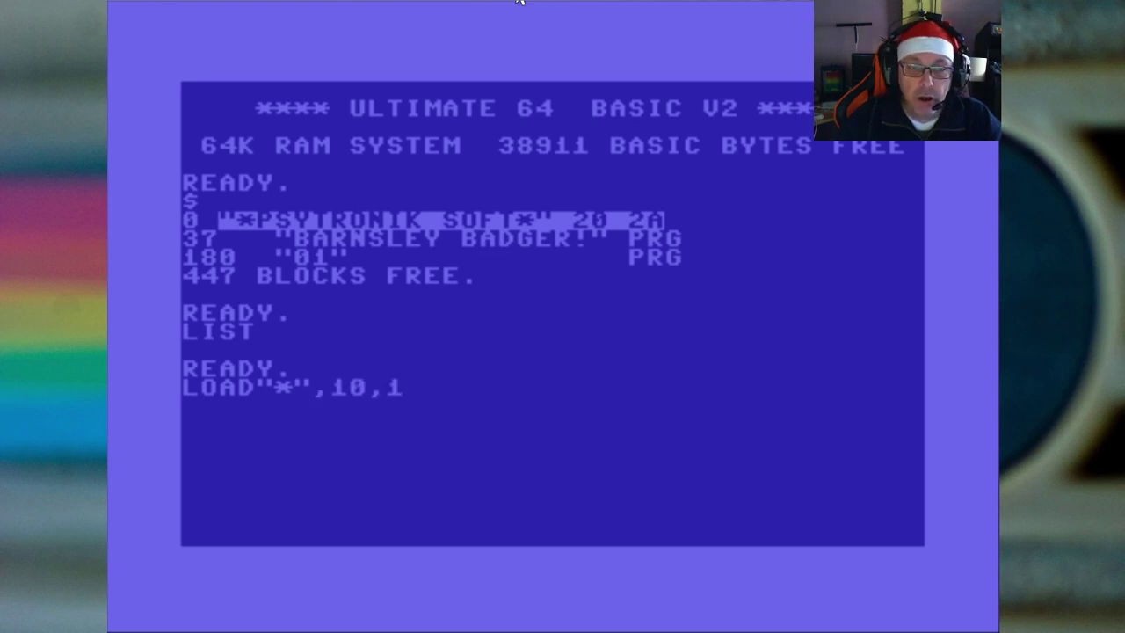
Step: Load the first file from device 10, LIST it, and check drive status with @
key(Return)
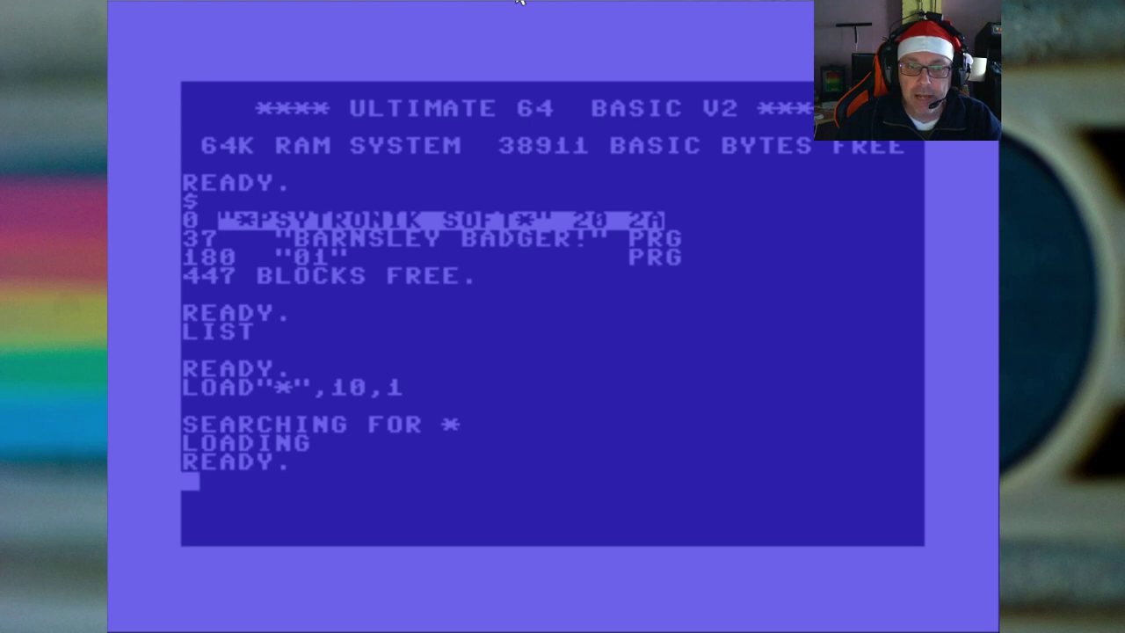
text(LIST)
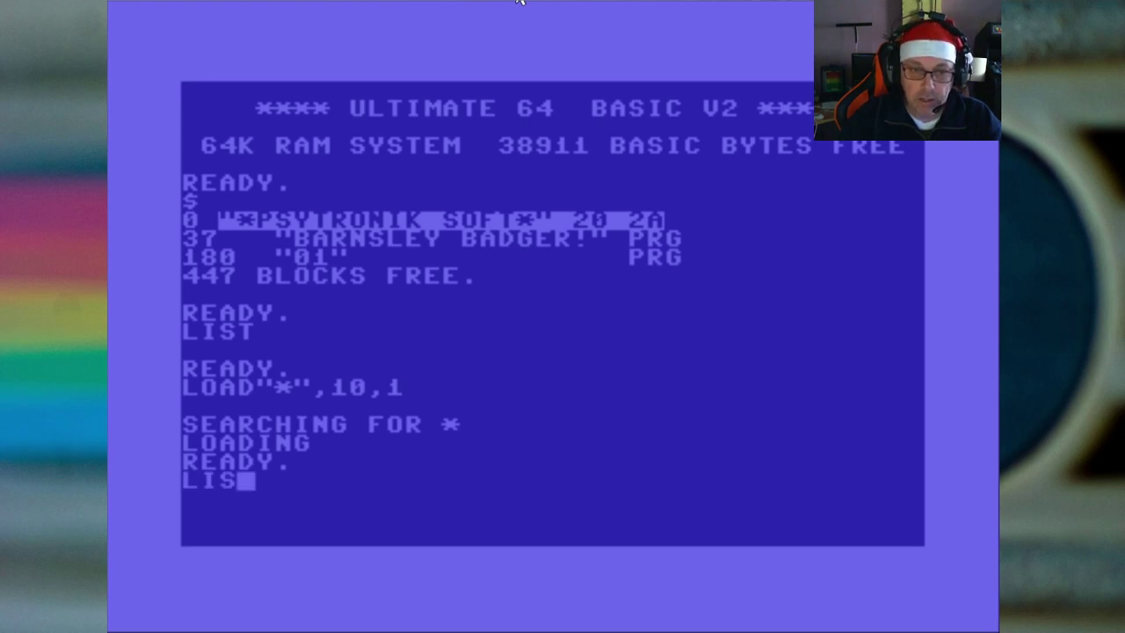
key(Return)
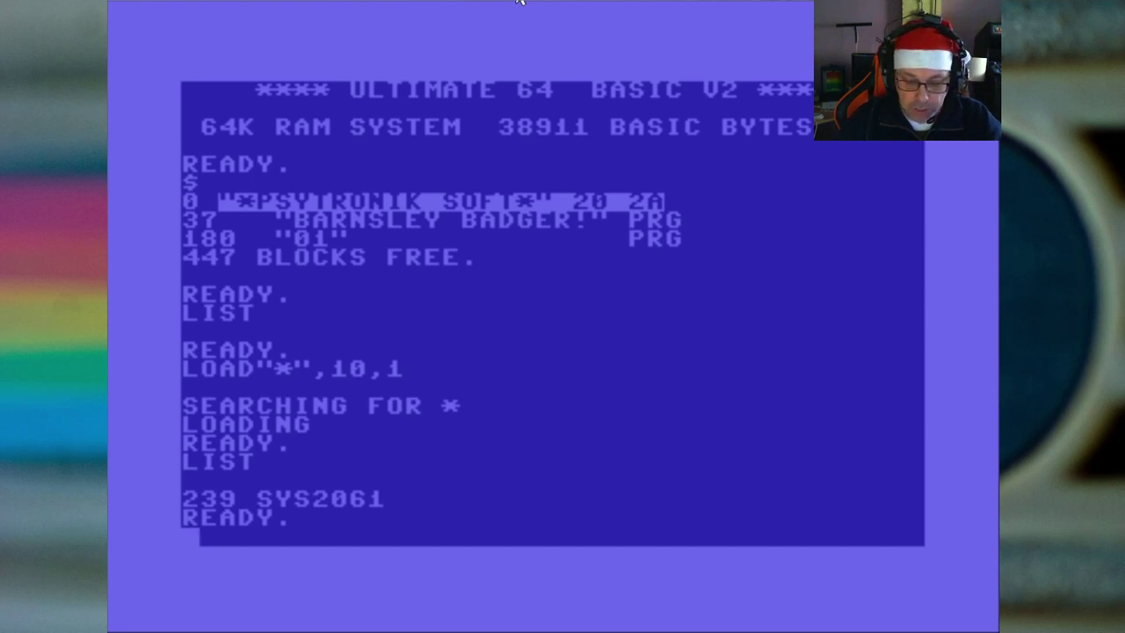
text(@)
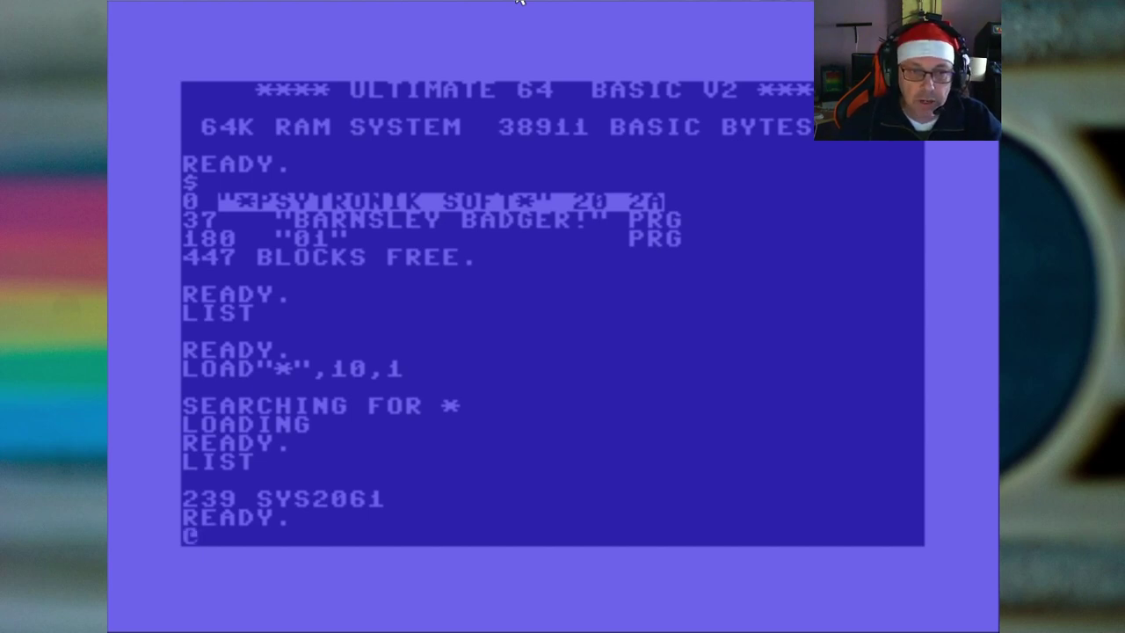
key(Return)
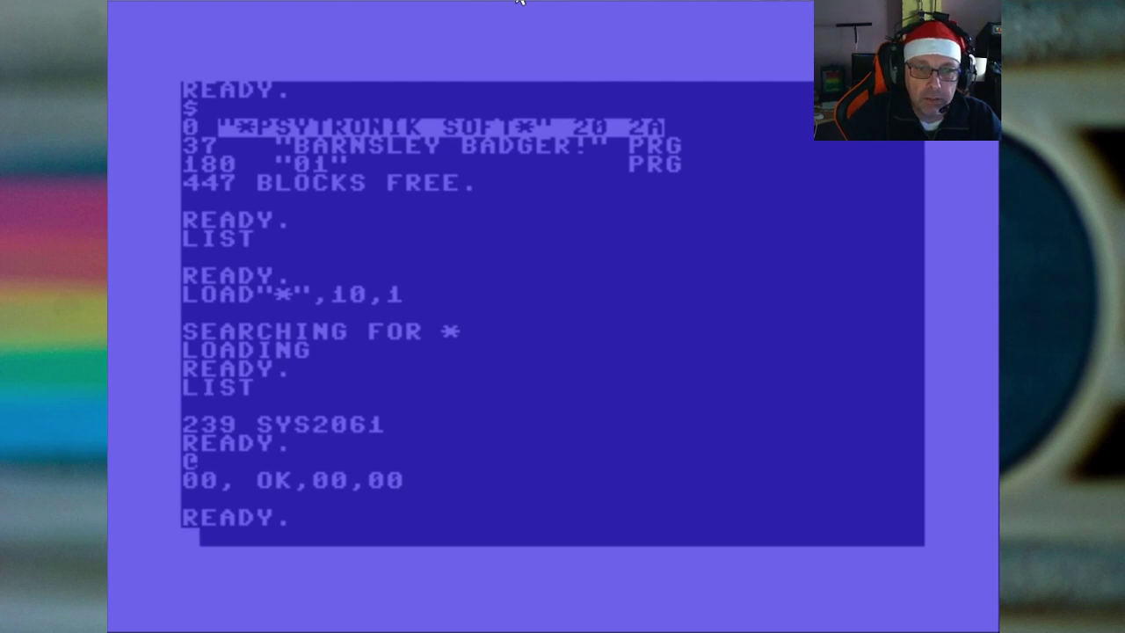
Step: Show the disk directory with $ and RUN the loaded Barnsley Badger program
text(@)
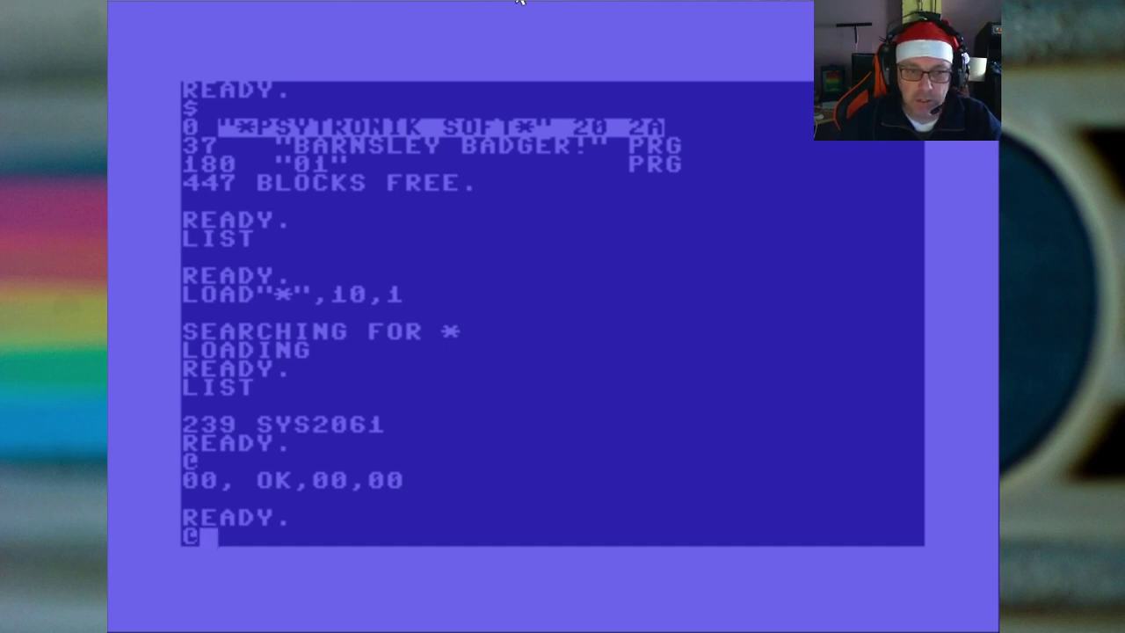
key(BackSpace)
text($)
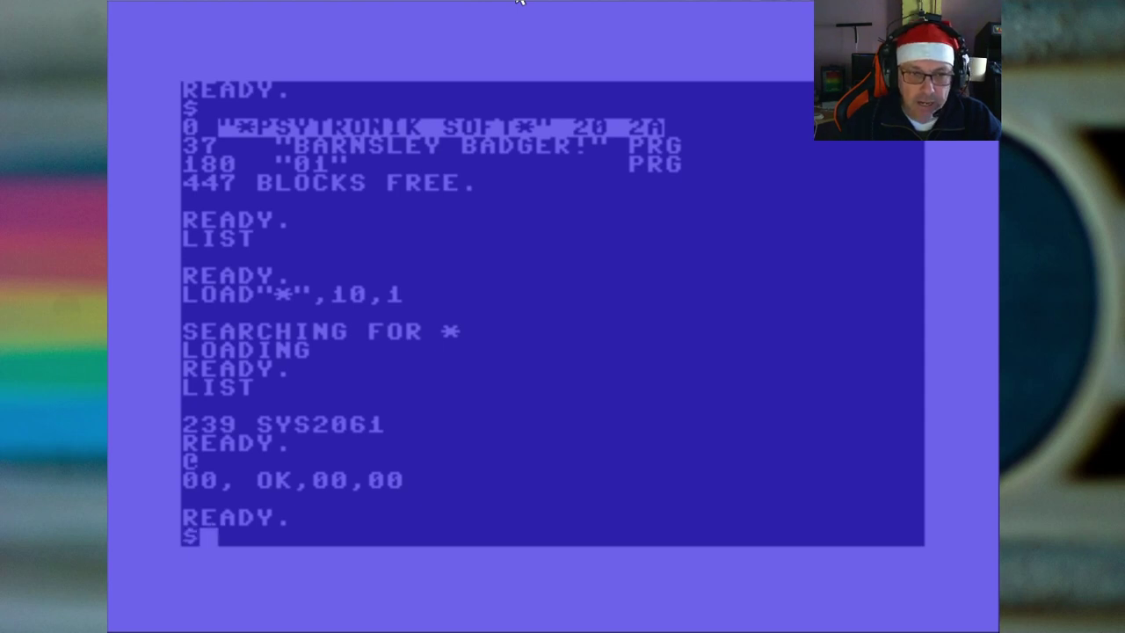
key(Return)
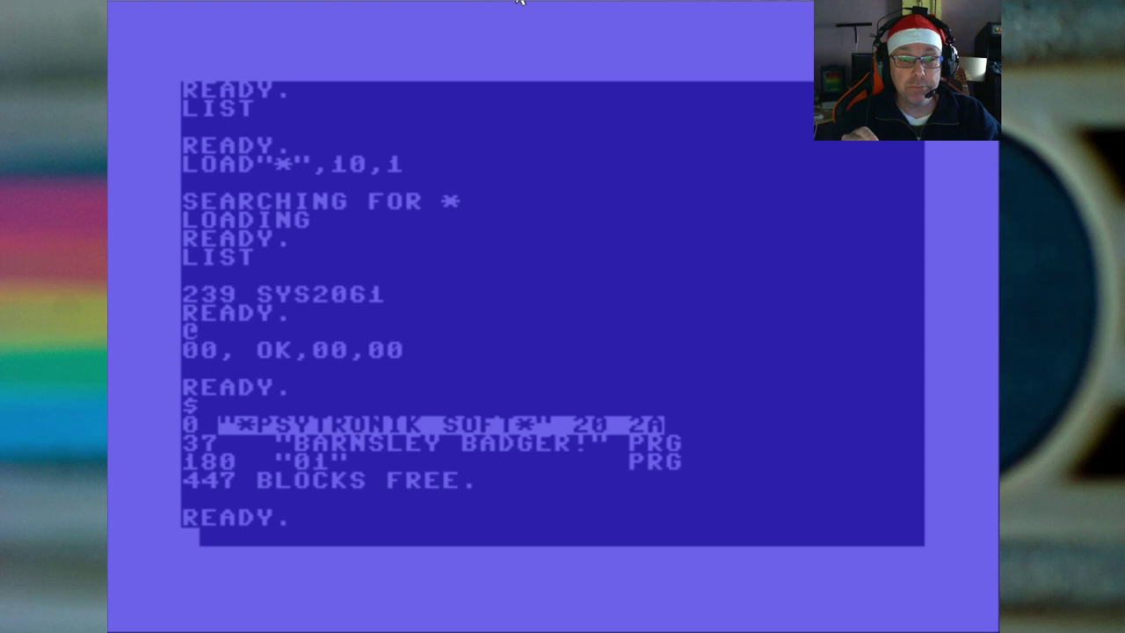
text(RUN)
key(Return)
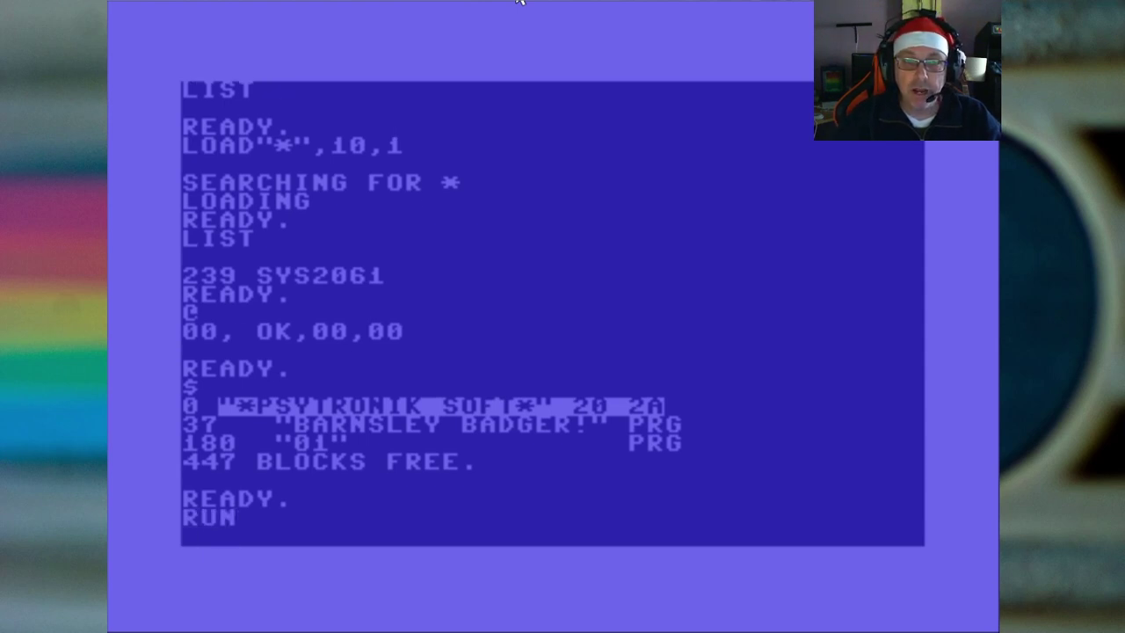